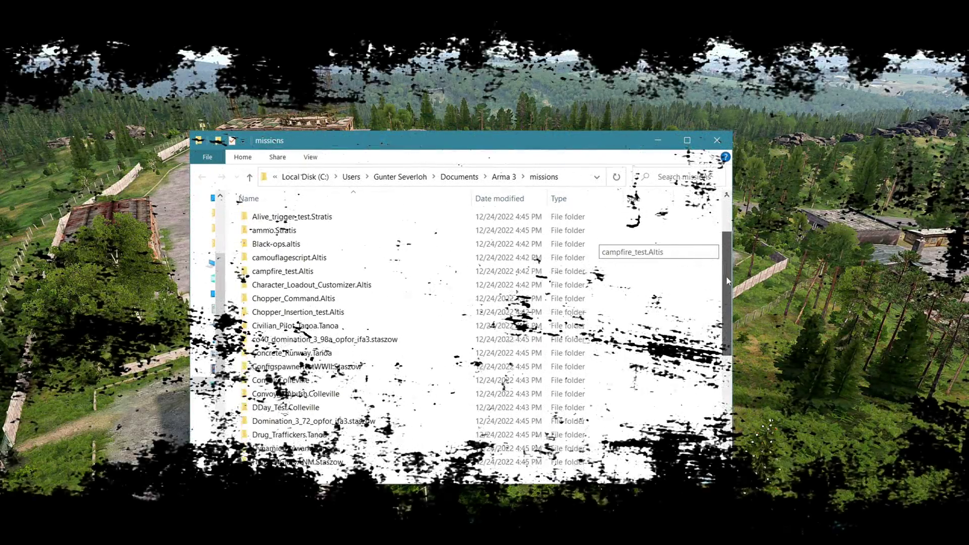
left_click_drag(725, 277, 721, 385)
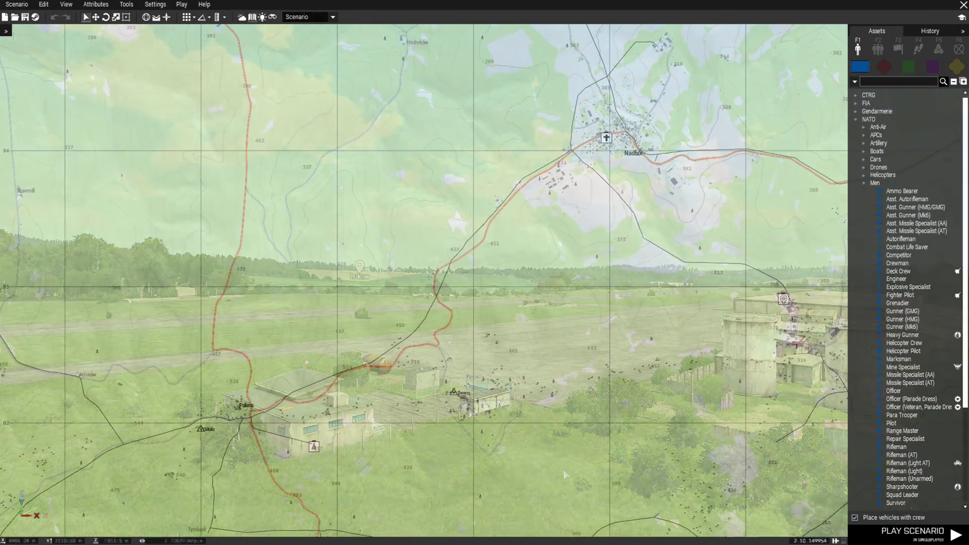
Filter the assets to the Arma 3 Contact (Platform) mod and place a NATO (Woodland) Grenadier on the paved yard at Swarog
scroll(477, 424, "up", 5)
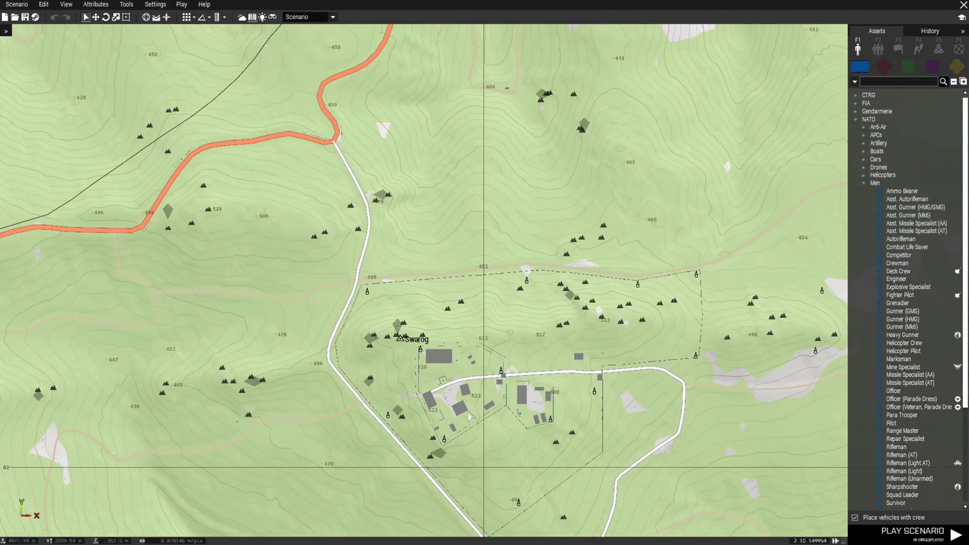
left_click(469, 416)
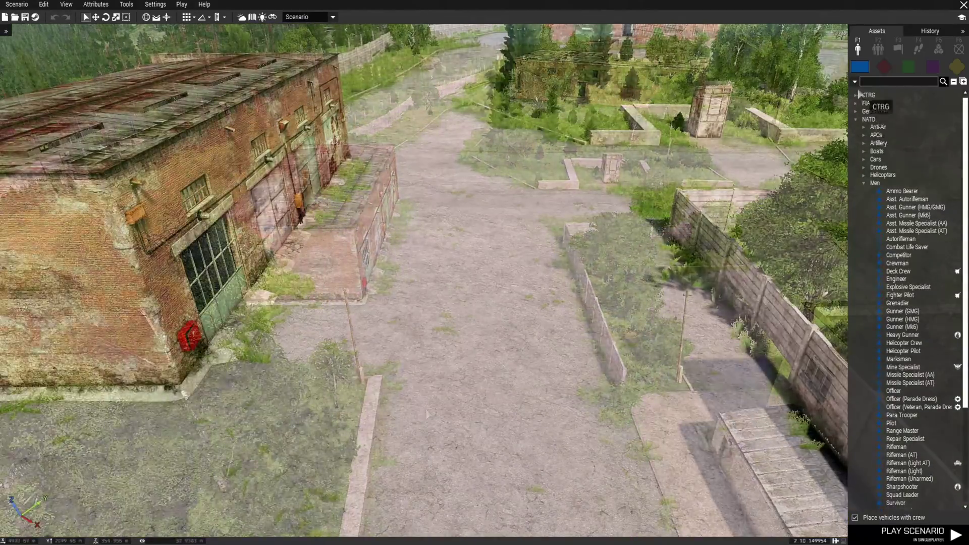
left_click(855, 81)
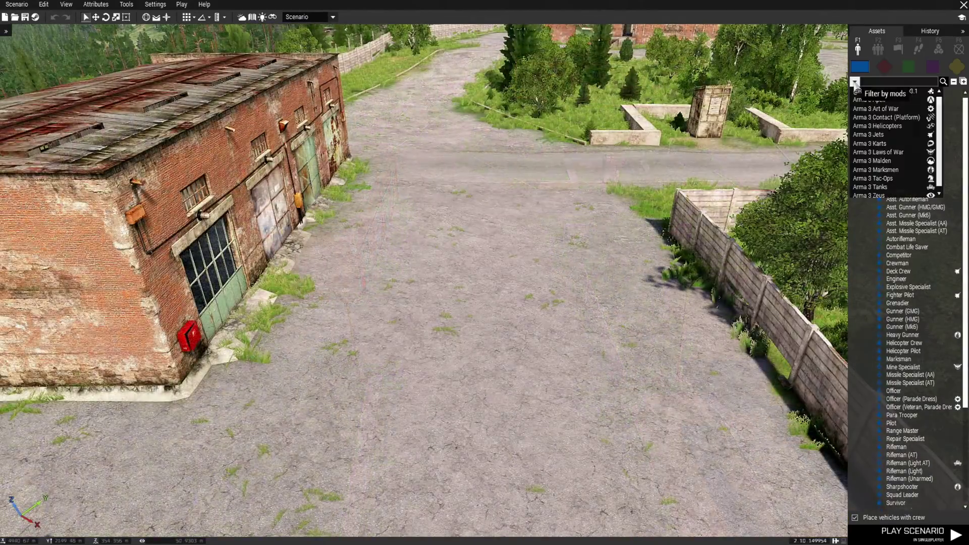
left_click(870, 121)
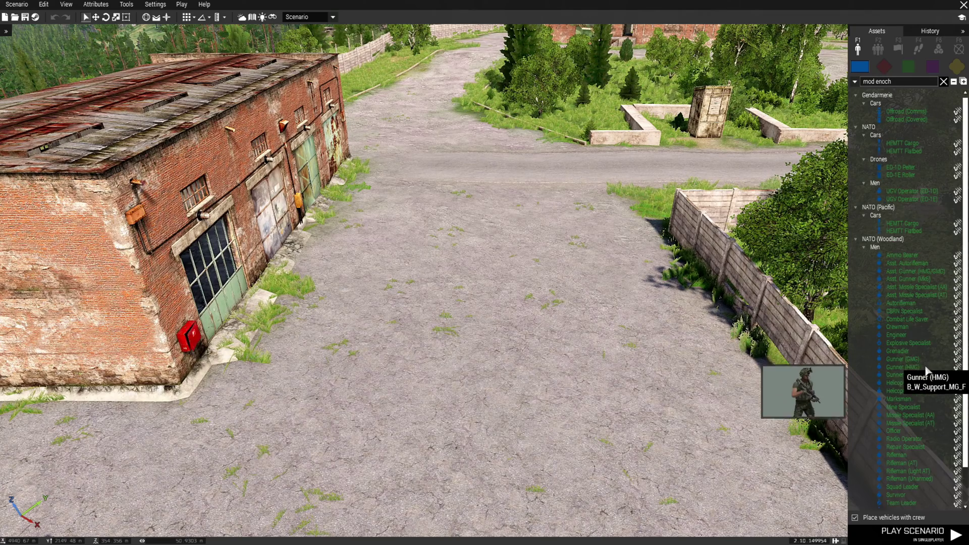
left_click(897, 351)
left_click(494, 326)
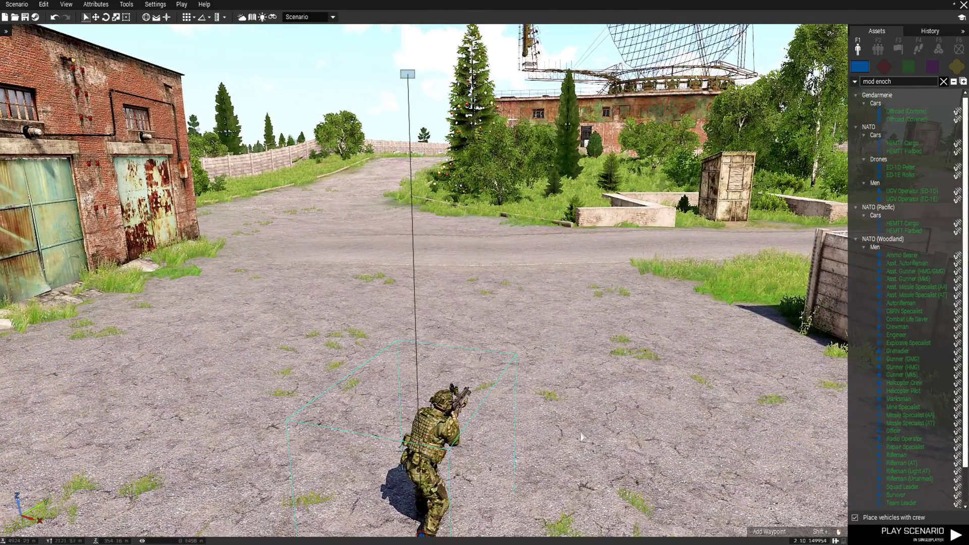
left_click(582, 442)
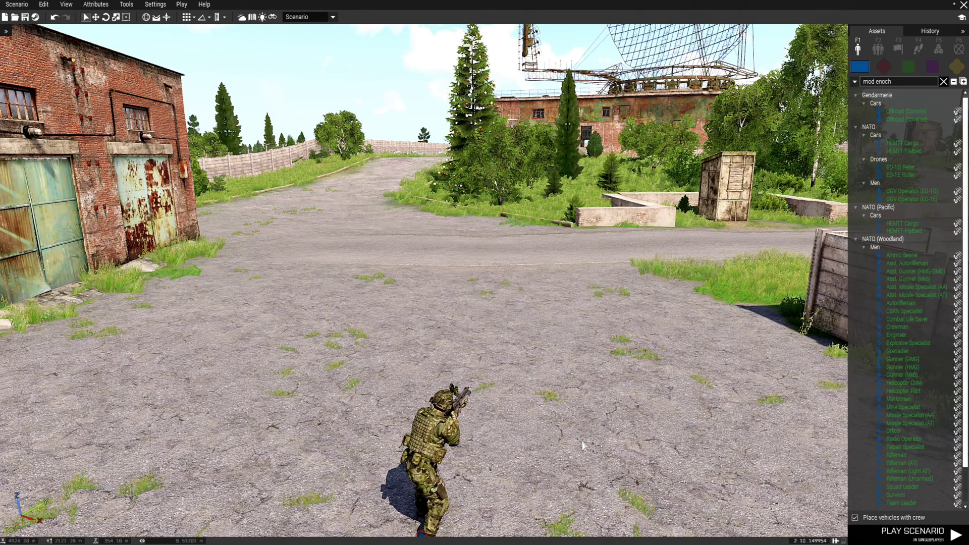
Save the scenario in the Missions folder under the name Soldier
left_click(25, 17)
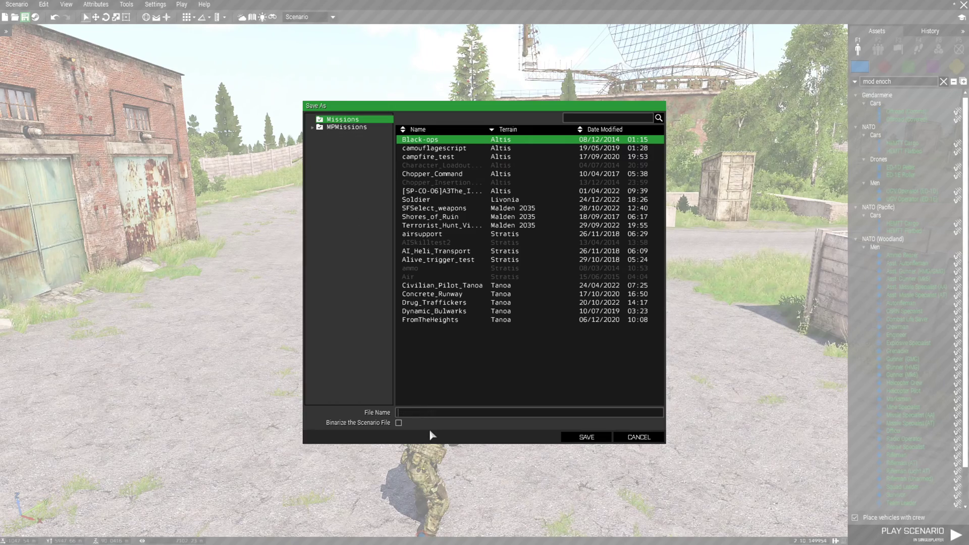
type("Soldi")
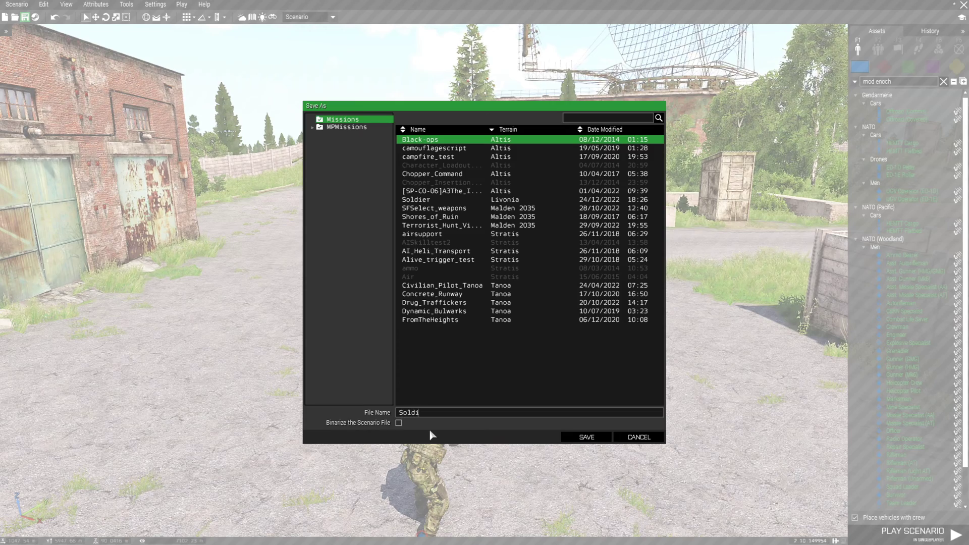
type("er Enoch")
key("Return")
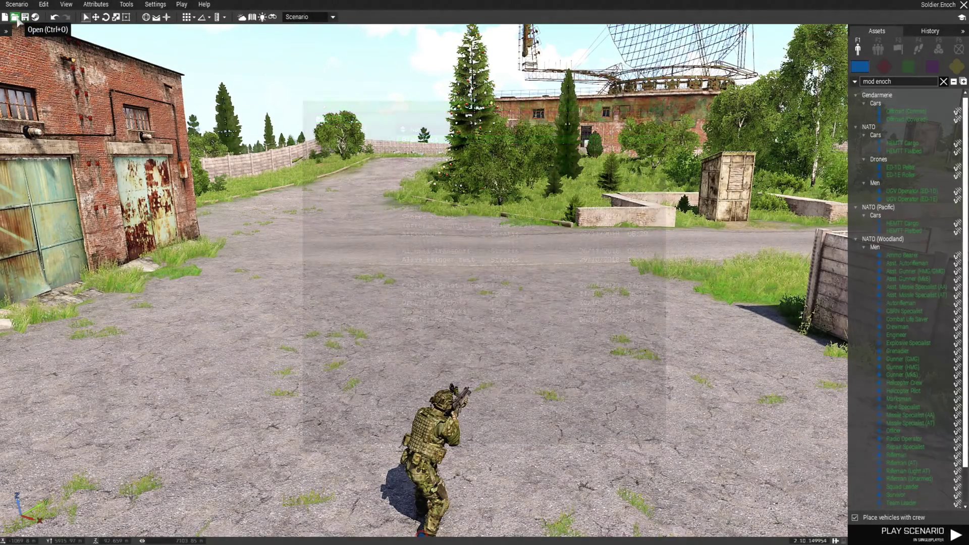
Bring up the list of saved scenarios for opening and sort it by name and by terrain
left_click(16, 17)
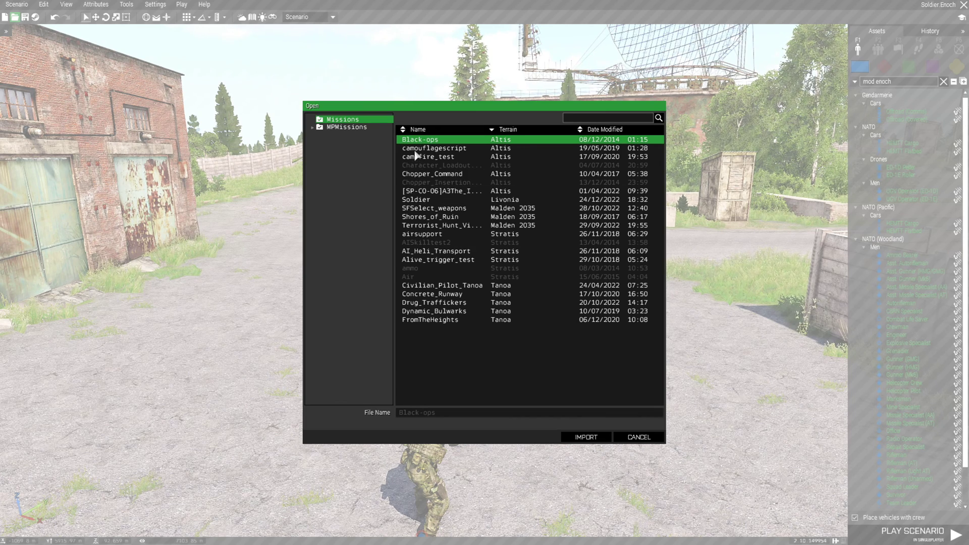
left_click(418, 133)
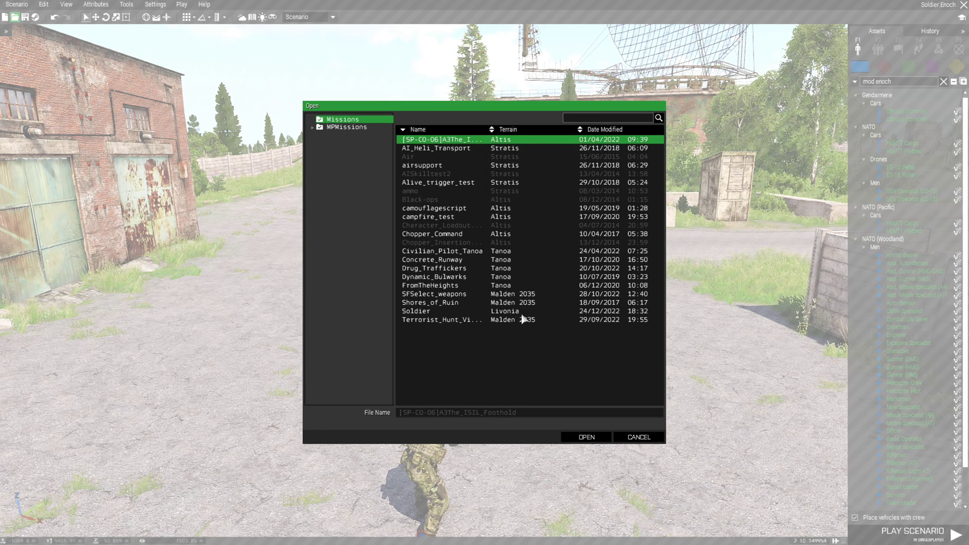
left_click(513, 130)
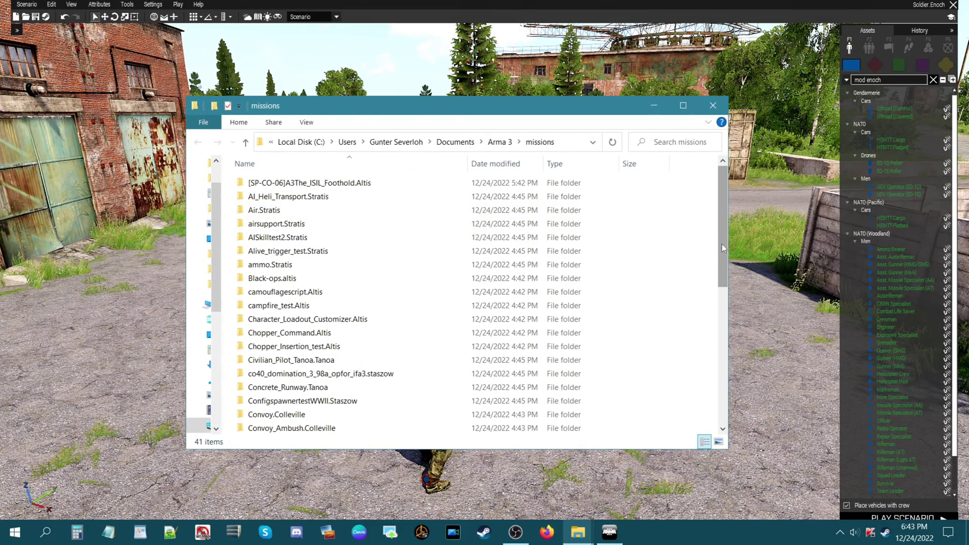
Switch to File Explorer and examine the mission folder names and their terrain suffixes in the Arma 3 missions directory
mouse_move(722, 244)
left_mouse_down()
mouse_move(720, 391)
mouse_move(719, 229)
left_mouse_up()
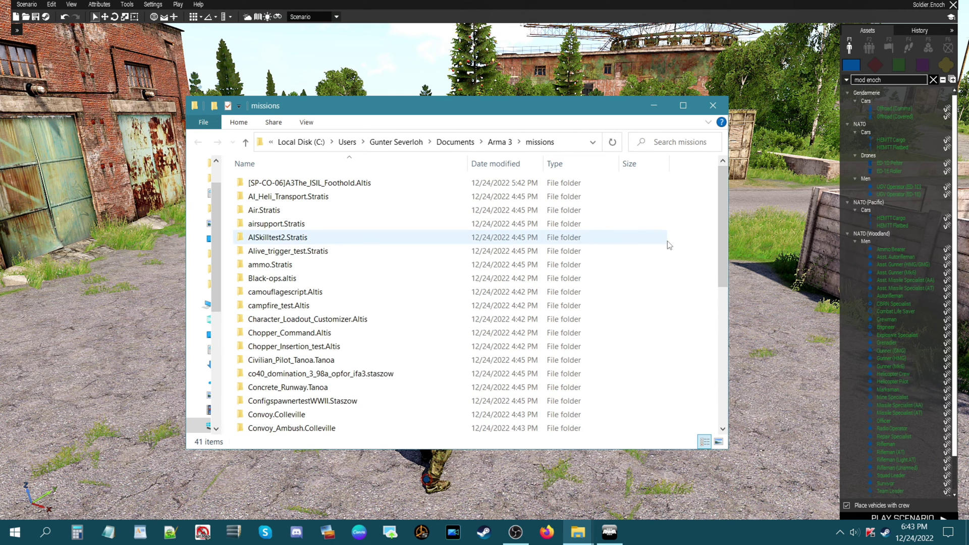
left_click_drag(722, 252, 665, 277)
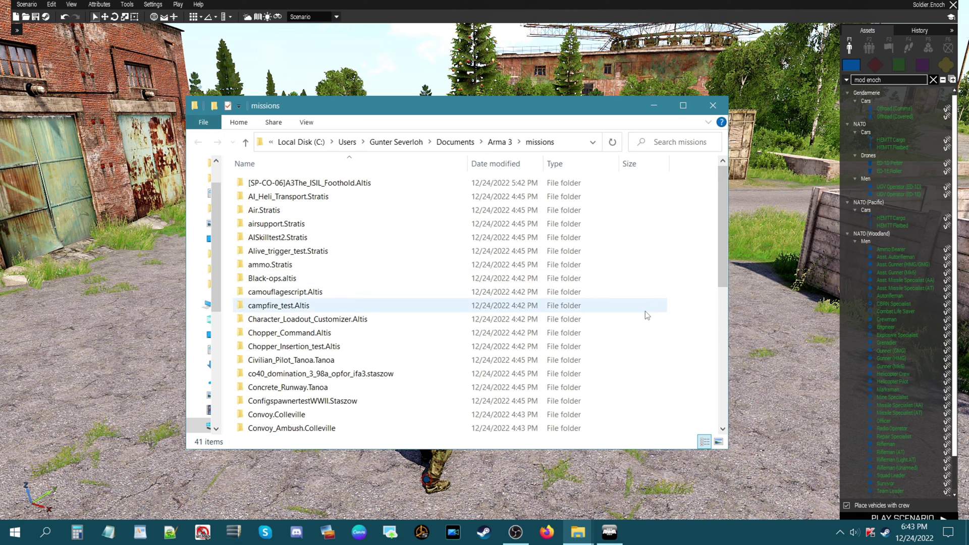
left_click_drag(723, 265, 303, 262)
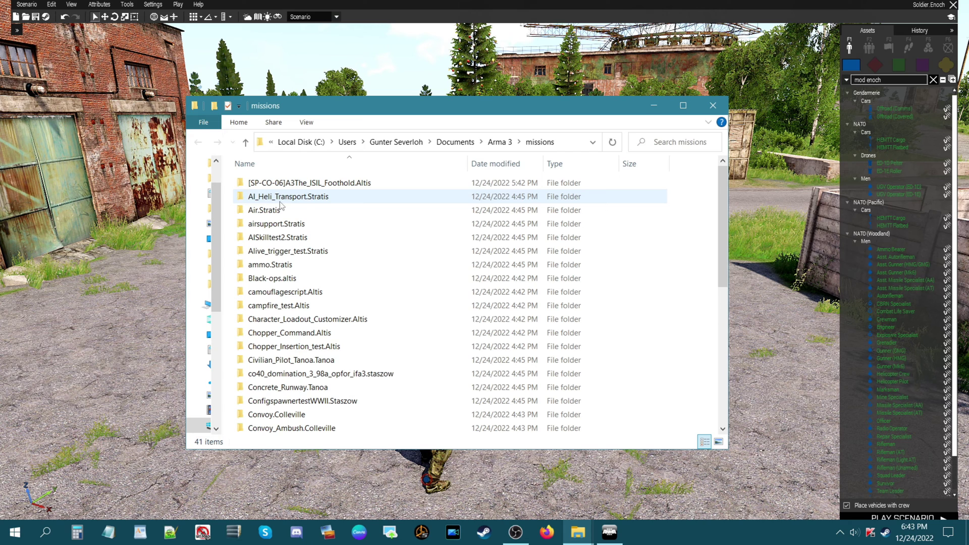
scroll(337, 204, "down", 2)
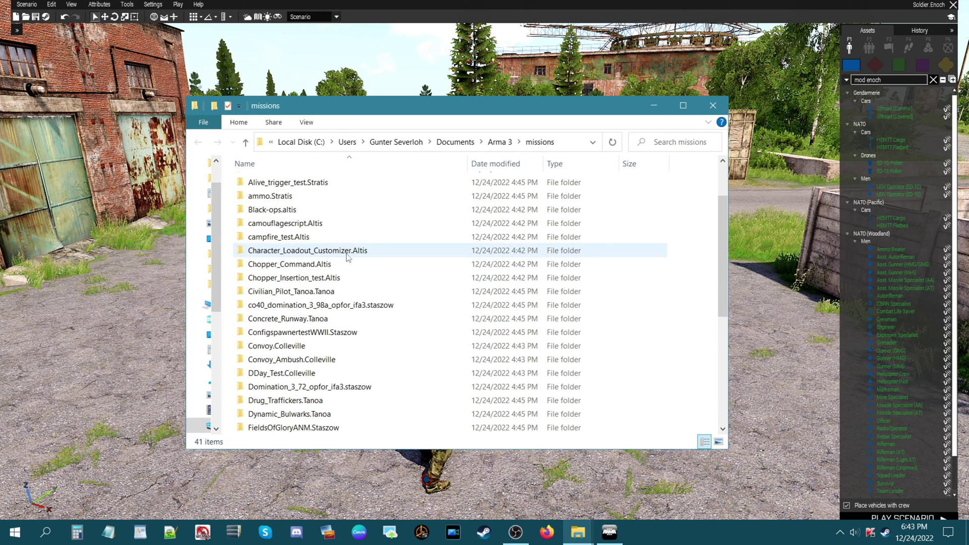
left_click(354, 252)
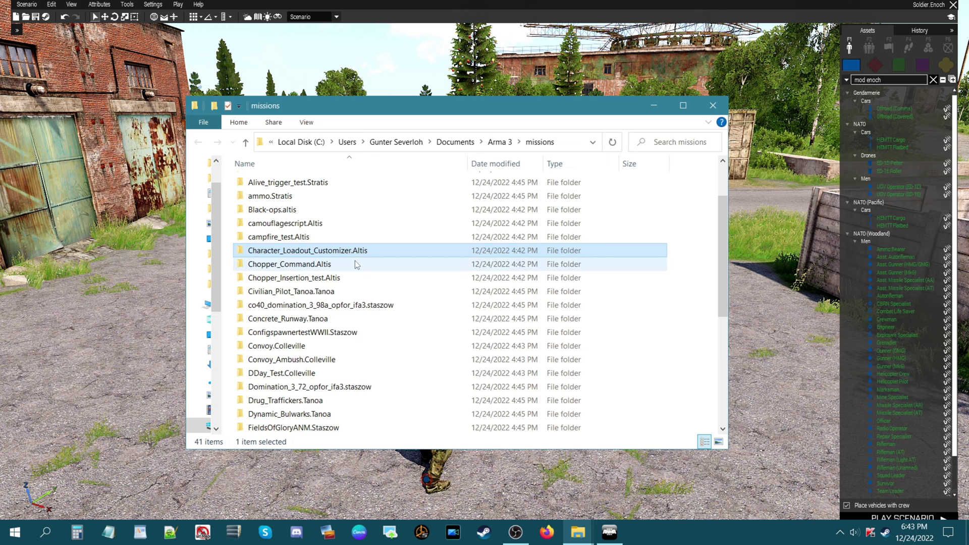
scroll(356, 260, "down", 2)
left_click(341, 252)
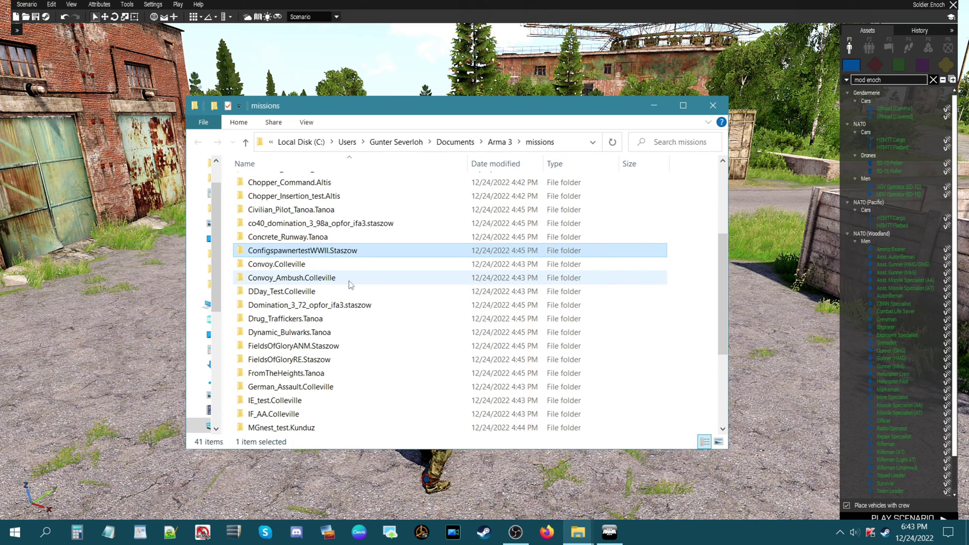
scroll(349, 281, "down", 1)
left_click(319, 279)
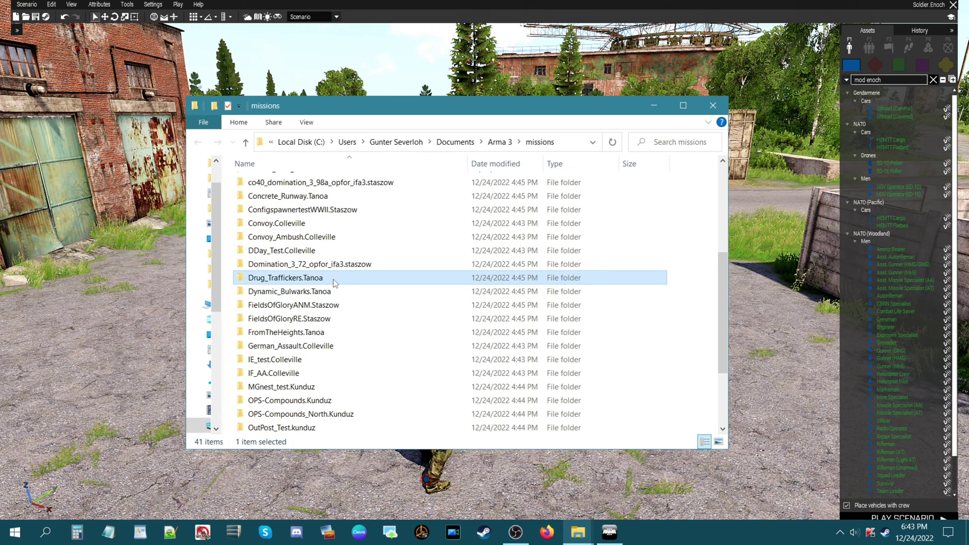
scroll(378, 293, "down", 1)
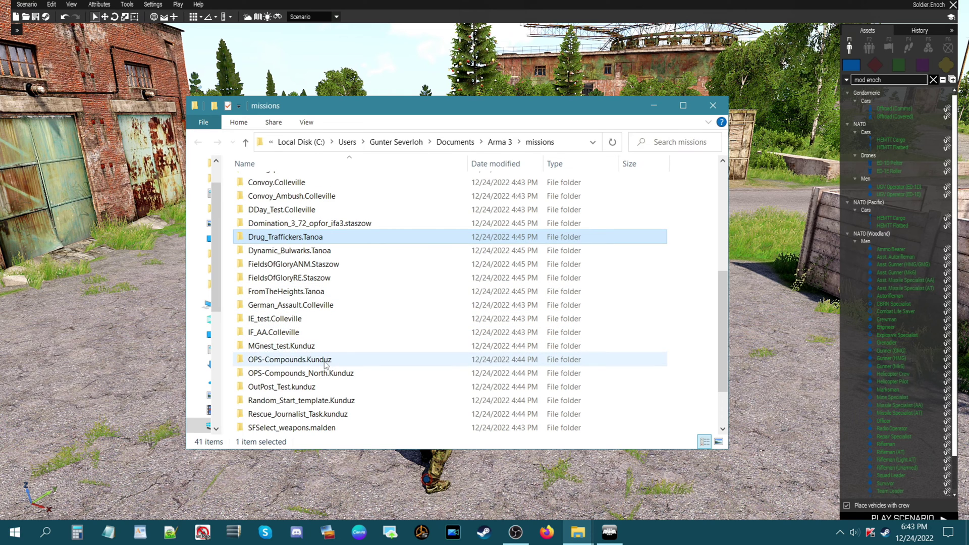
left_click(399, 359)
scroll(416, 352, "down", 1)
left_click_drag(722, 394, 719, 273)
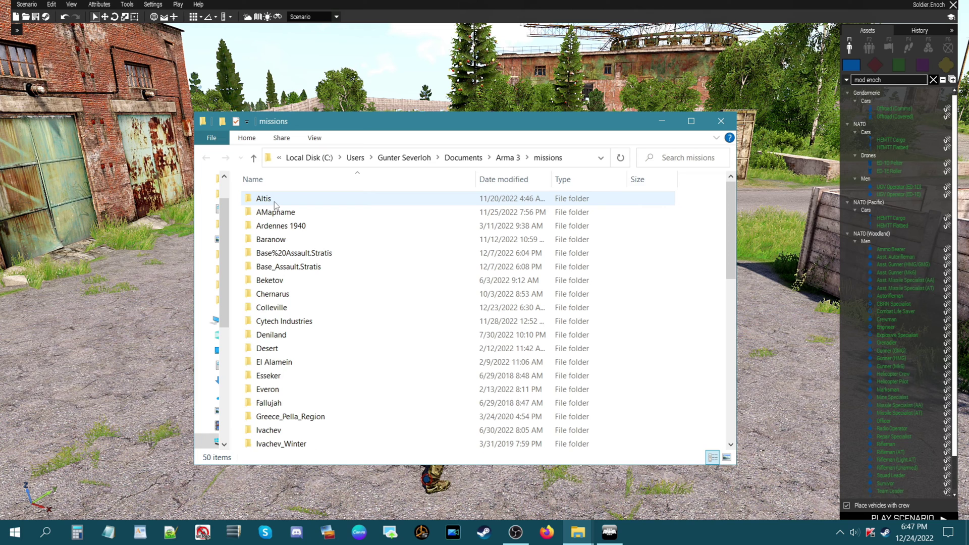
Open the Altis terrain folder in the missions directory, look through its missions and close its window
left_click(276, 200)
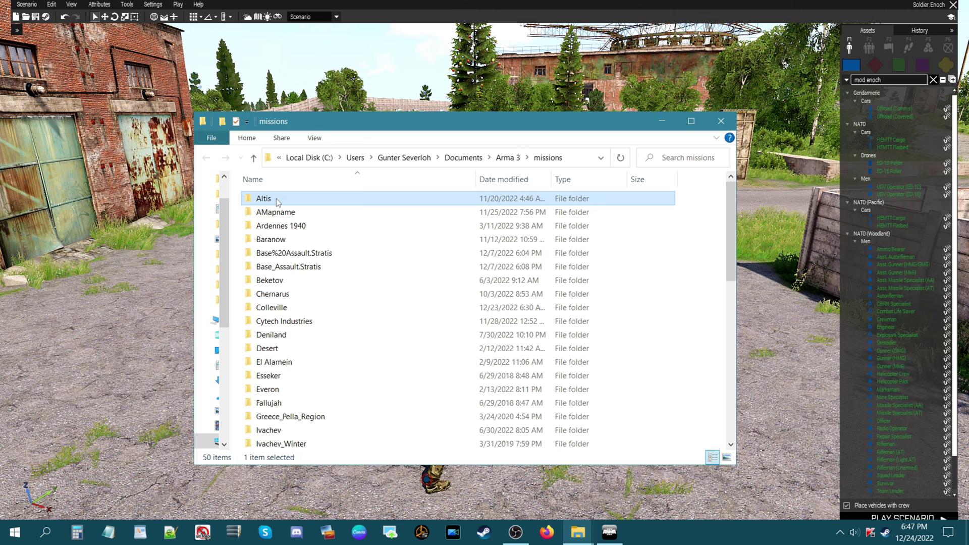
double_click(276, 199)
left_click_drag(355, 141, 341, 110)
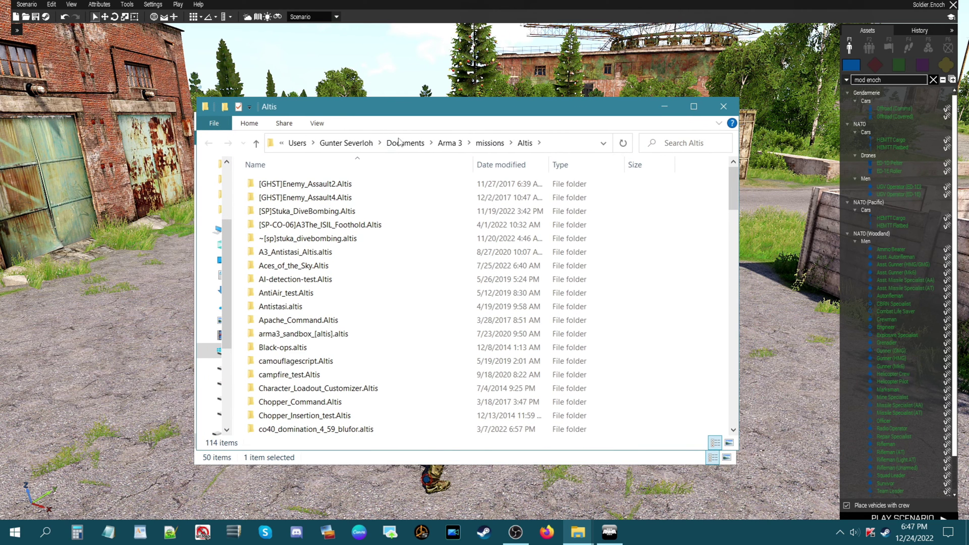
left_click_drag(732, 200, 731, 422)
left_click(723, 106)
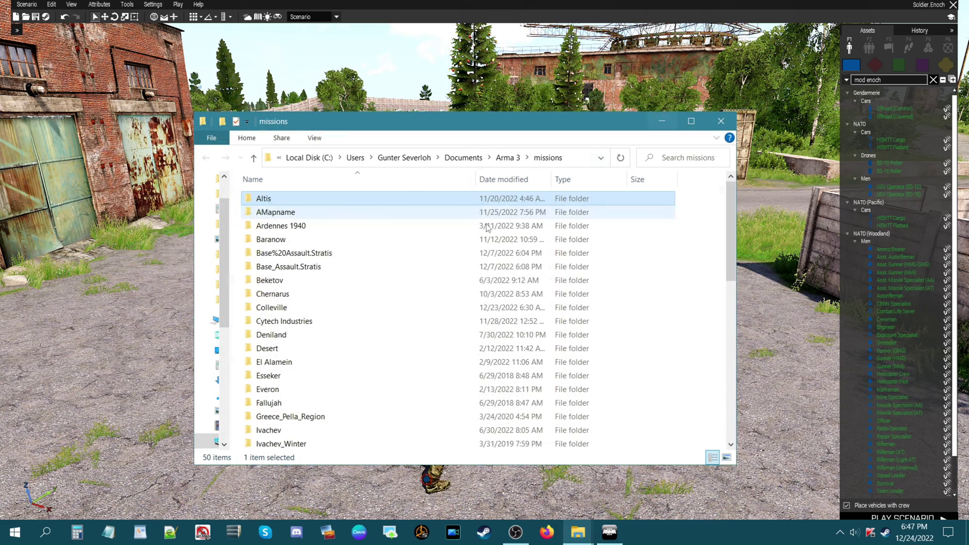
Look through the missions in the Colleville and Kunduz Afghanistan terrain folders, closing each window when done
scroll(368, 292, "down", 1)
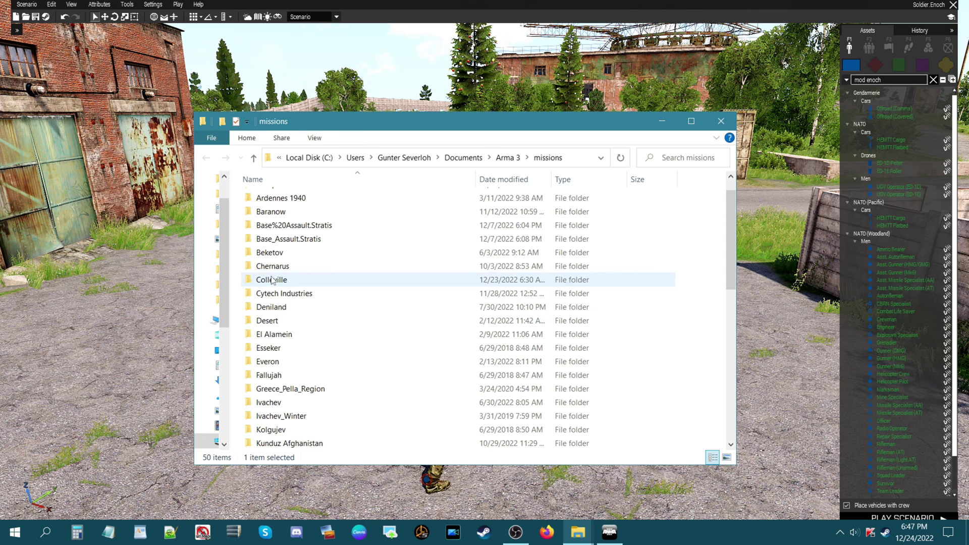
double_click(353, 279)
left_click_drag(730, 264, 729, 364)
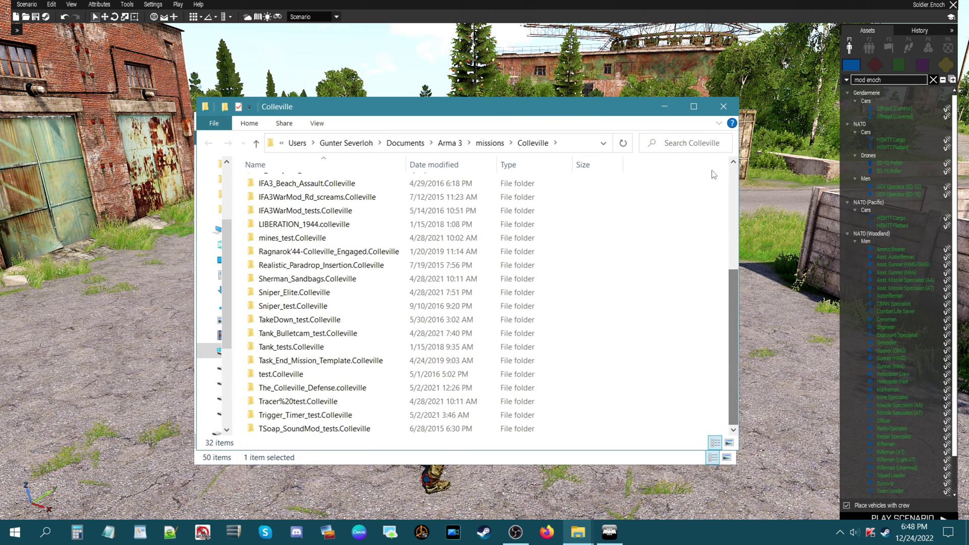
left_click(724, 107)
scroll(356, 315, "down", 2)
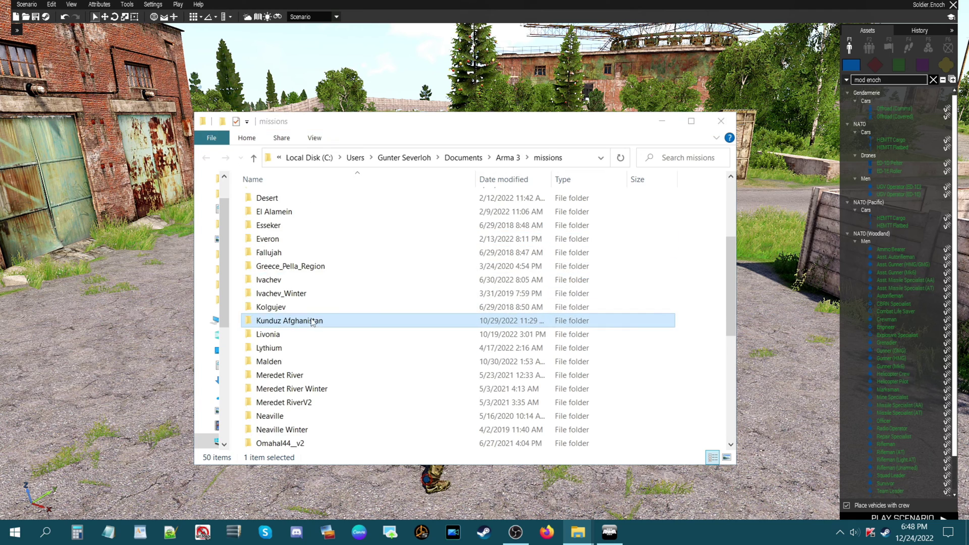
double_click(314, 318)
left_click_drag(729, 238, 730, 275)
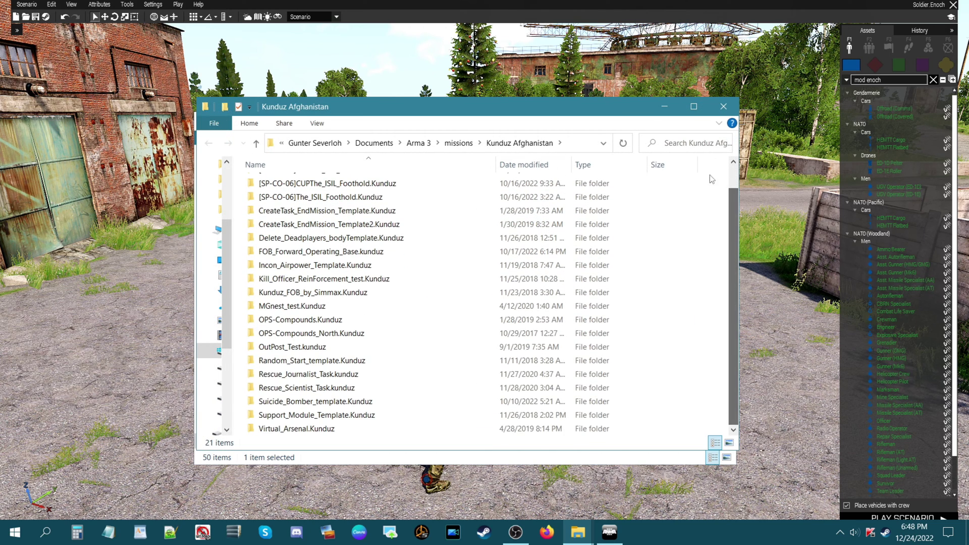
left_click(723, 106)
Look through the missions in the Staszow folder and one more terrain folder near the list's end, closing each window
scroll(314, 370, "down", 5)
double_click(314, 374)
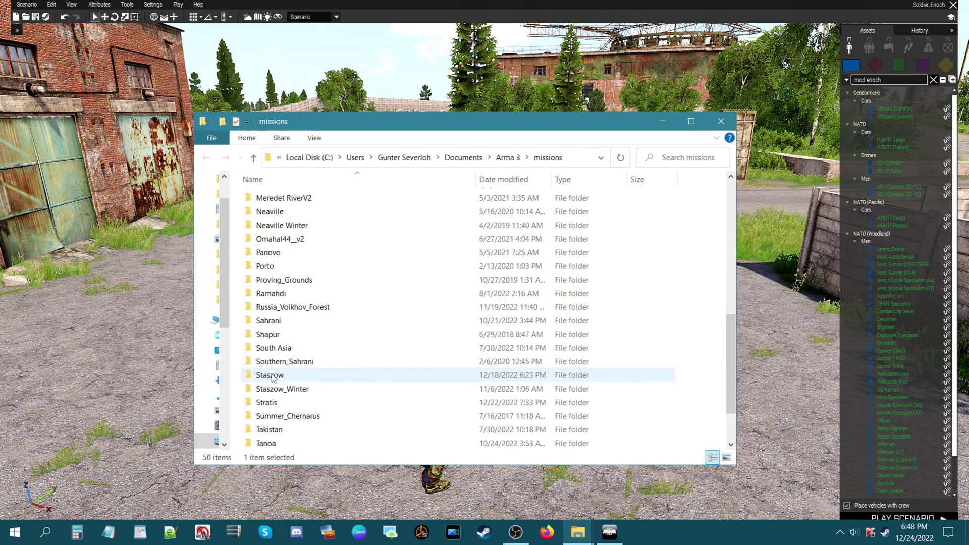
scroll(731, 237, "down", 10)
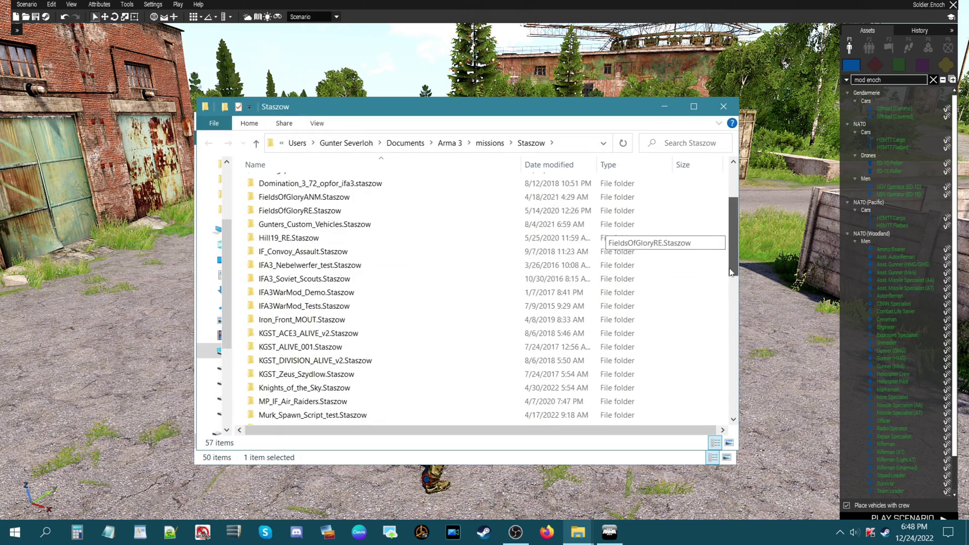
left_click(723, 107)
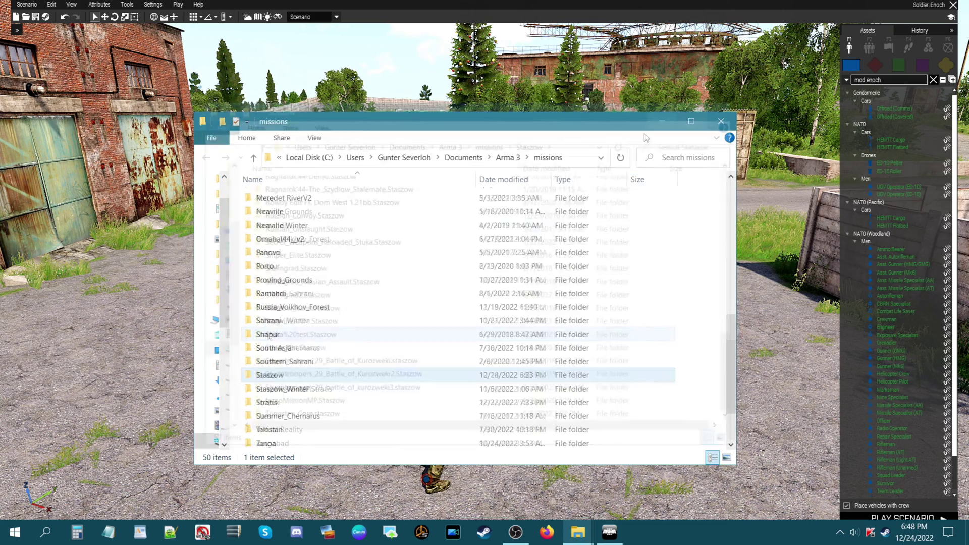
scroll(328, 333, "down", 2)
double_click(312, 334)
left_click_drag(733, 183, 730, 406)
left_click(723, 106)
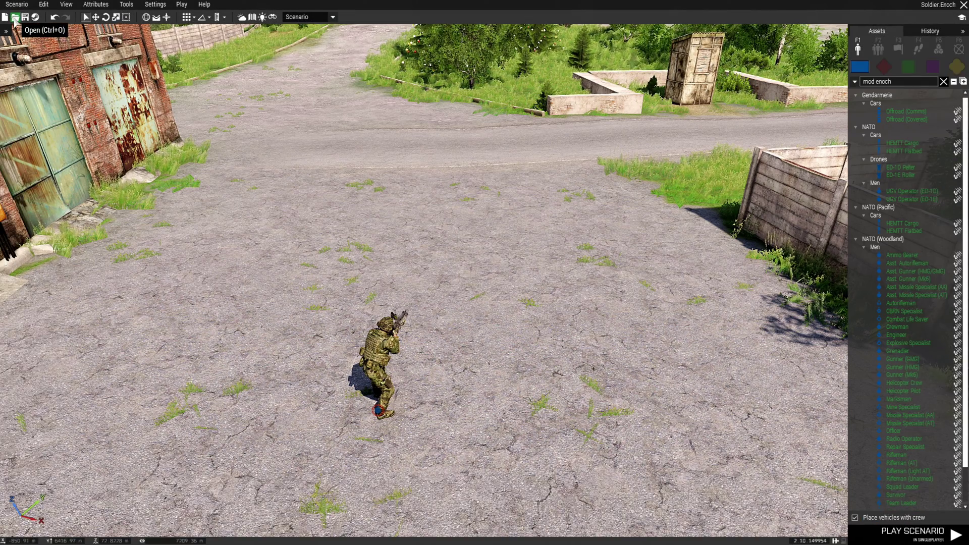
Bring up the scenario Open dialog, expand the Missions folder and look through the missions in the Altis folder
left_click(15, 18)
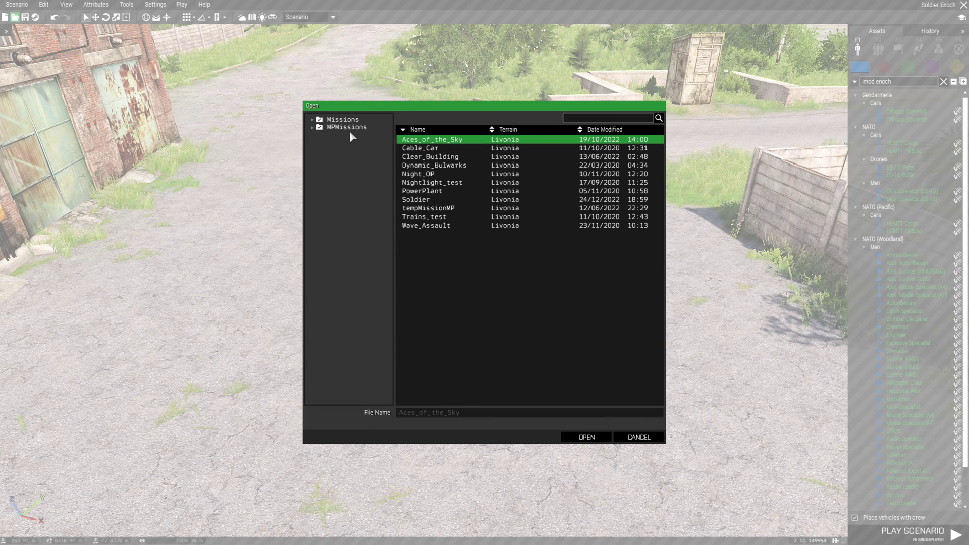
left_click(313, 122)
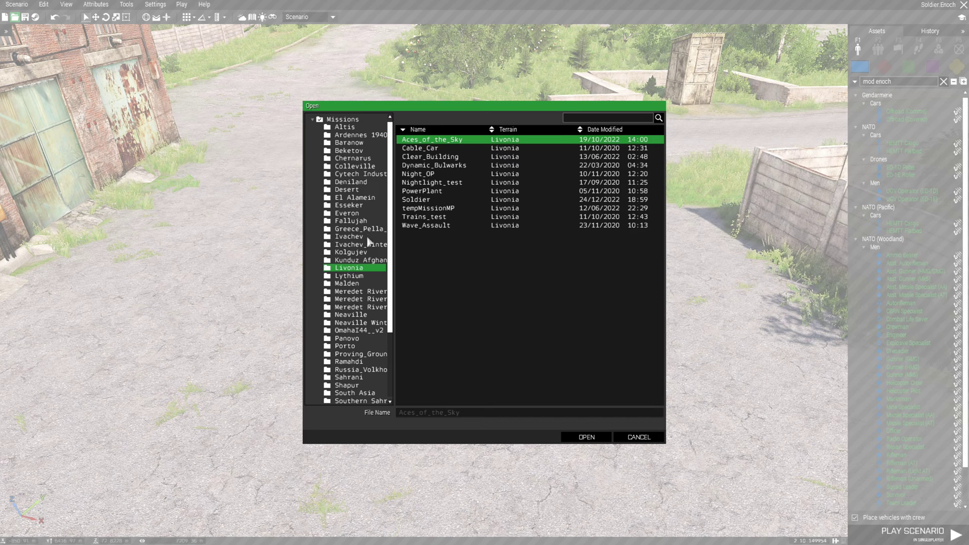
scroll(367, 248, "down", 3)
scroll(356, 355, "up", 3)
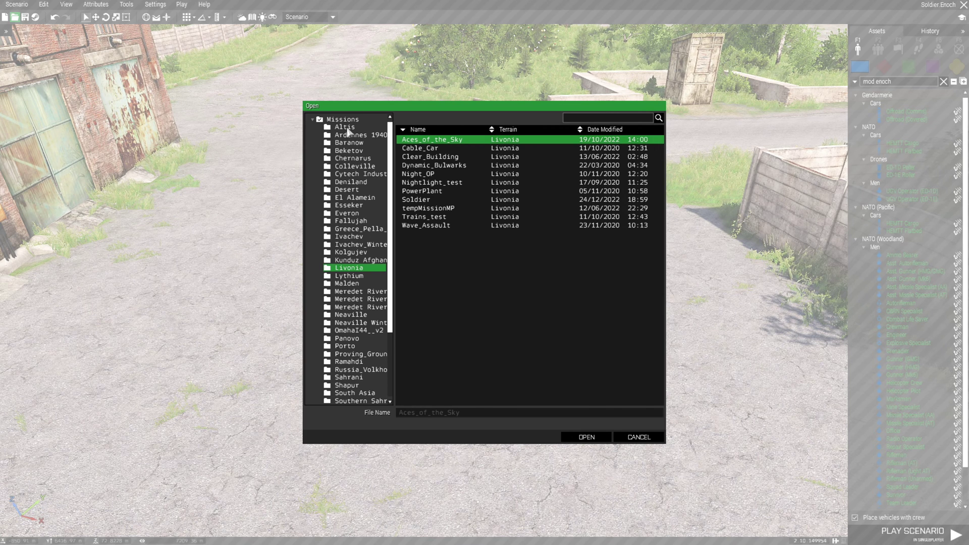
left_click(348, 129)
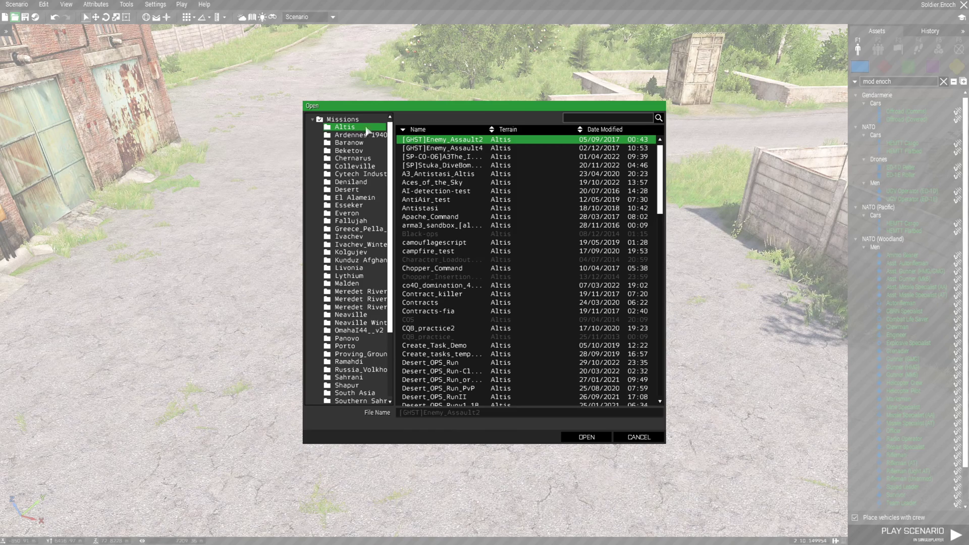
left_click_drag(664, 207, 652, 160)
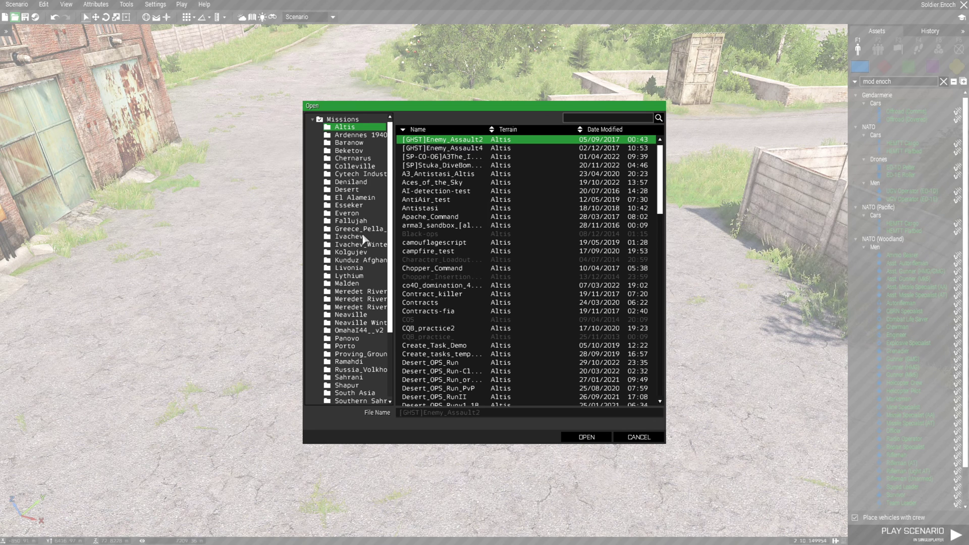
View the Livonia folder's missions, highlight the Soldier mission in it, and view the missions in the Malden folder
left_click(360, 268)
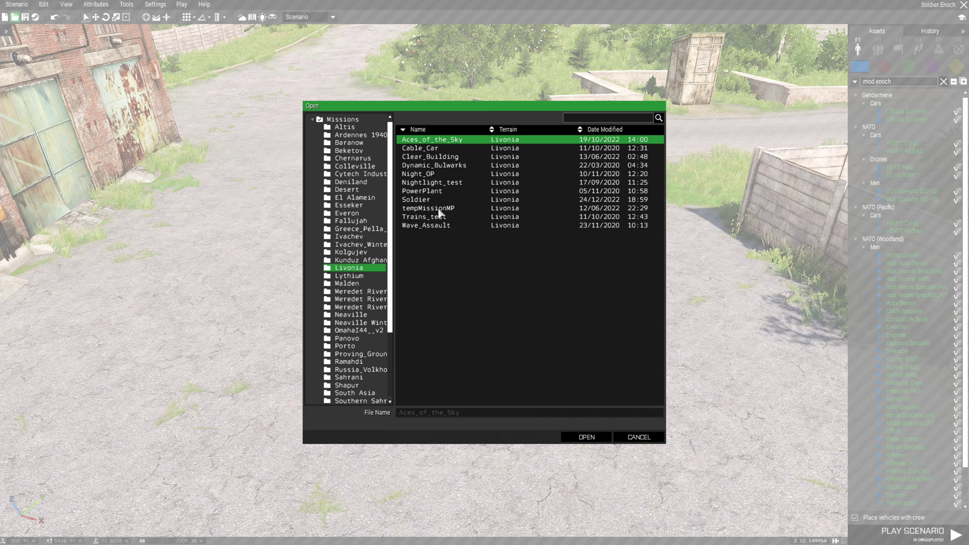
left_click(426, 201)
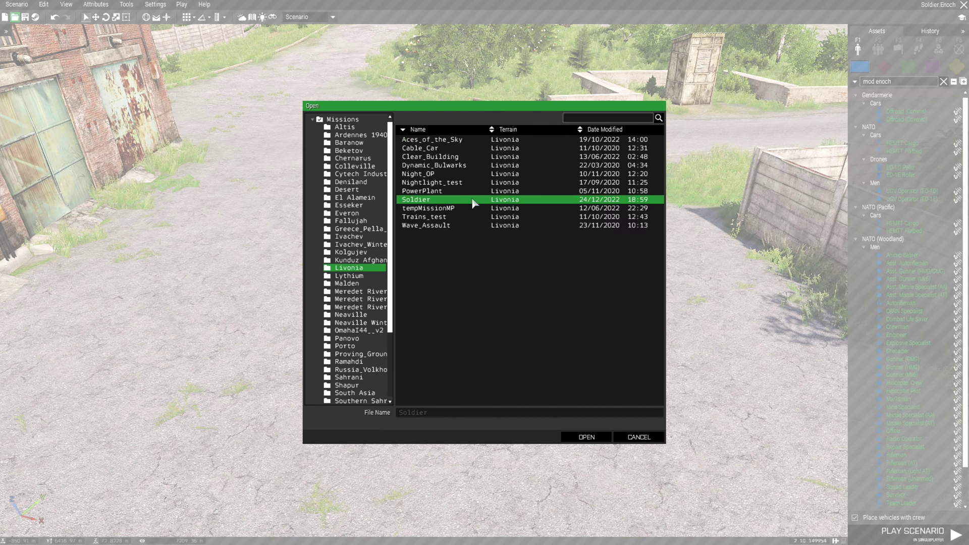
scroll(374, 275, "down", 3)
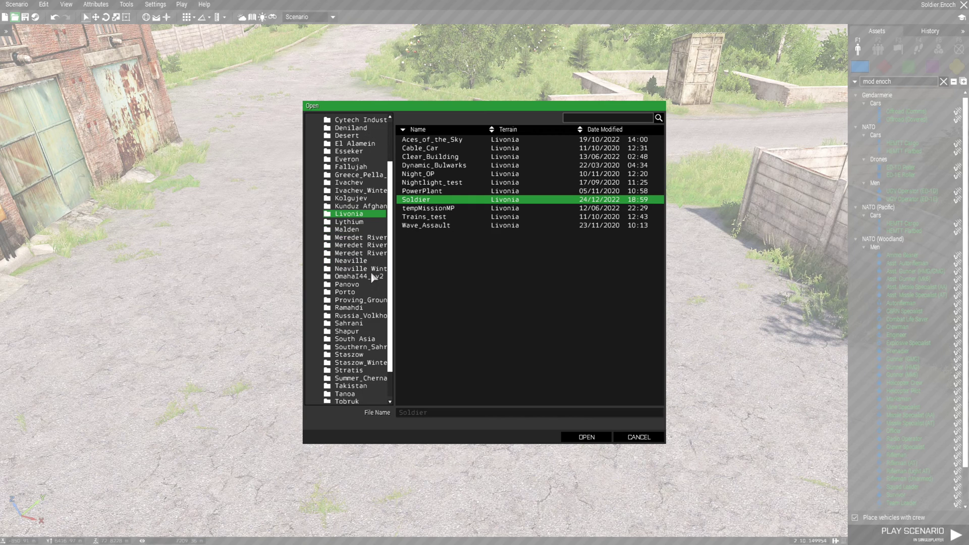
left_click(357, 230)
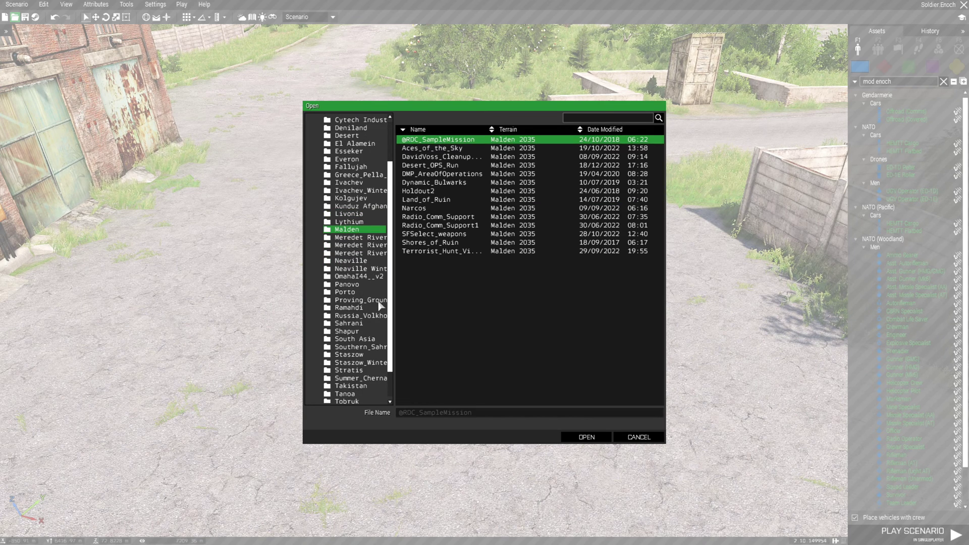
Look through the full mission list in the Stratis folder, and view the Tanoa and Virtual Reality folders
scroll(376, 280, "down", 1)
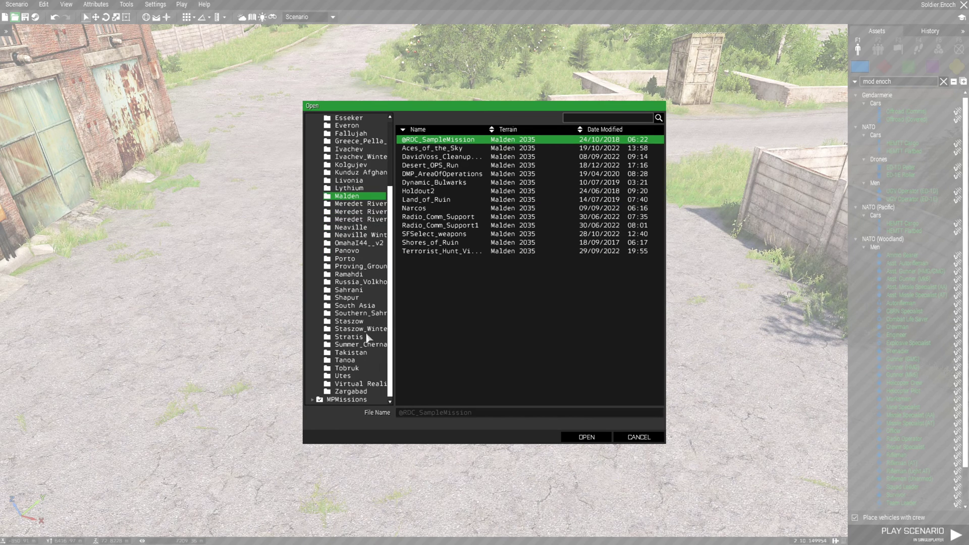
left_click(353, 339)
scroll(495, 307, "down", 4)
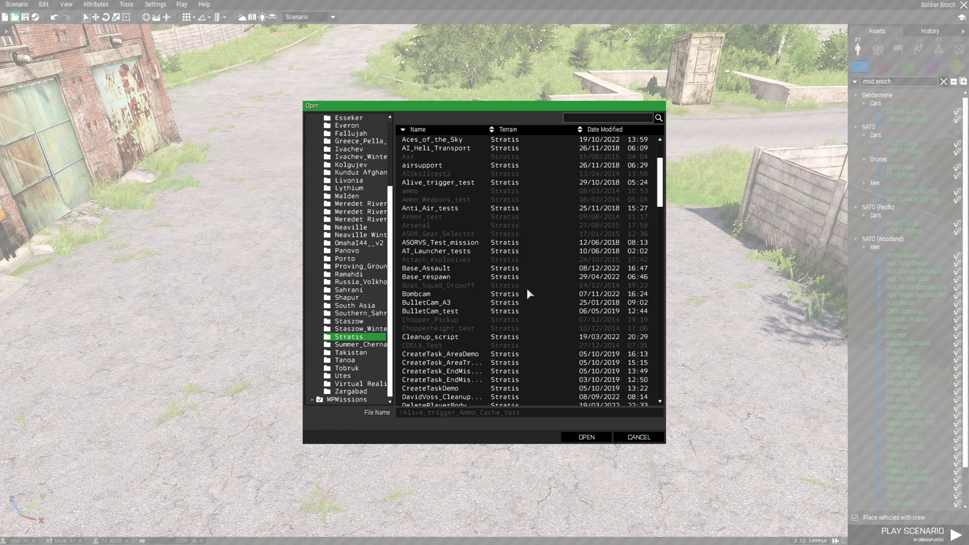
left_click(662, 291)
scroll(662, 303, "down", 10)
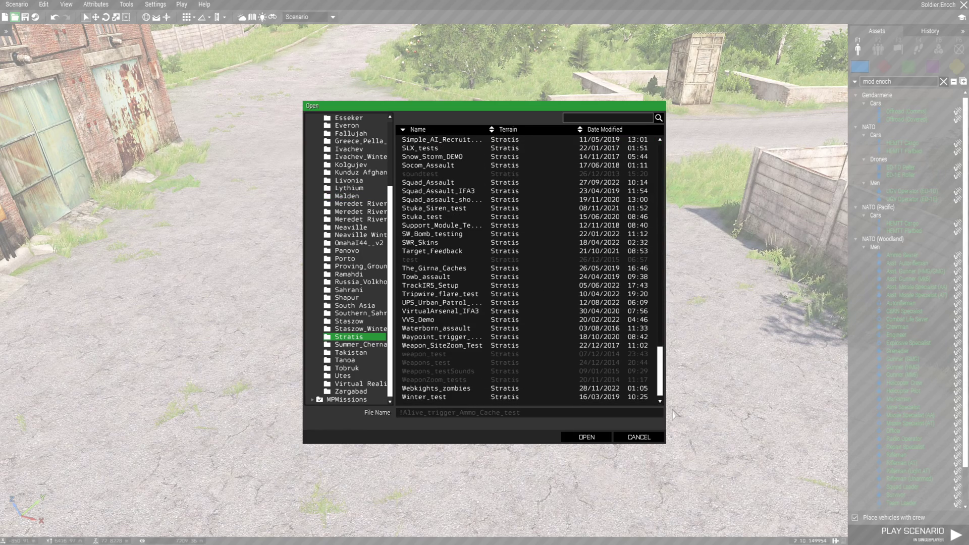
left_click(356, 360)
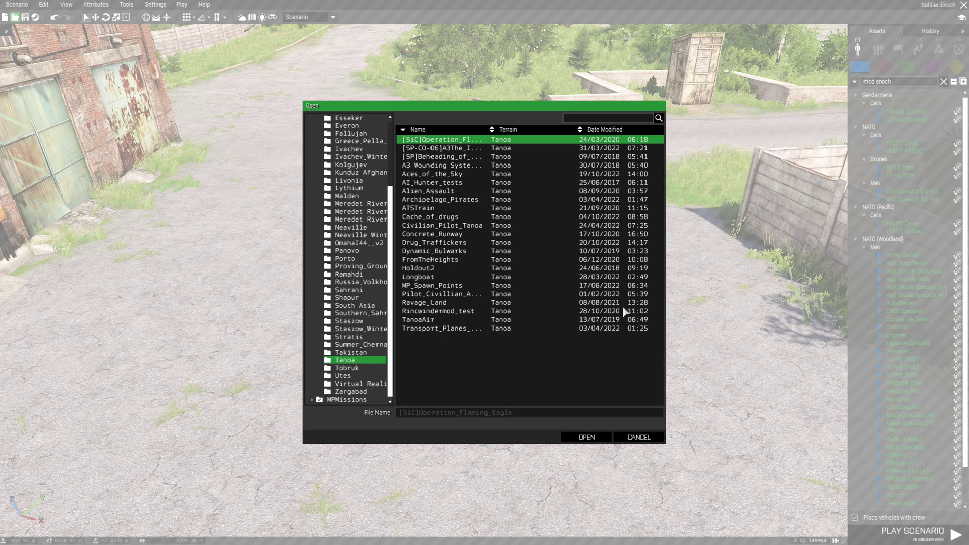
left_click(375, 384)
Check the terrain folders one by one from Ardennes 1940 down to Desert, and the Everon folder
scroll(383, 370, "up", 5)
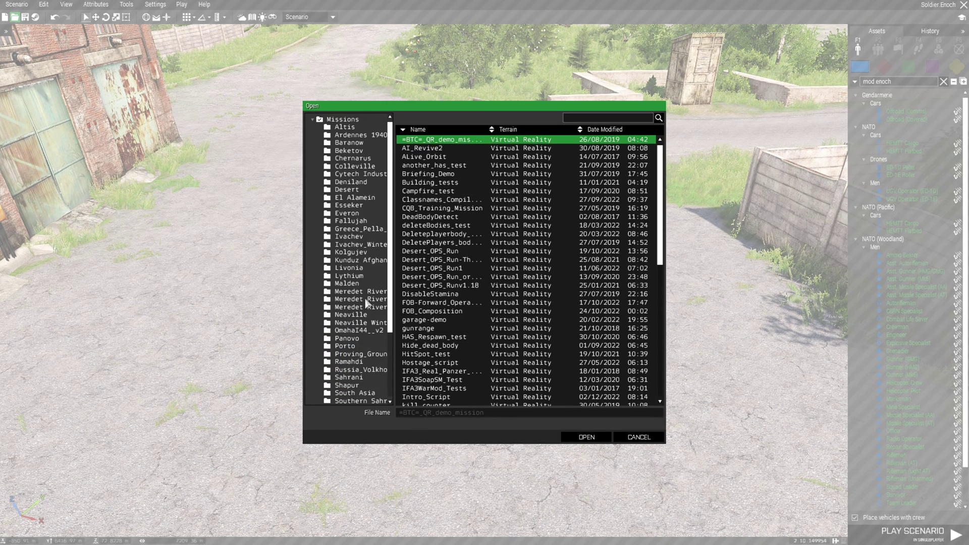
left_click(355, 135)
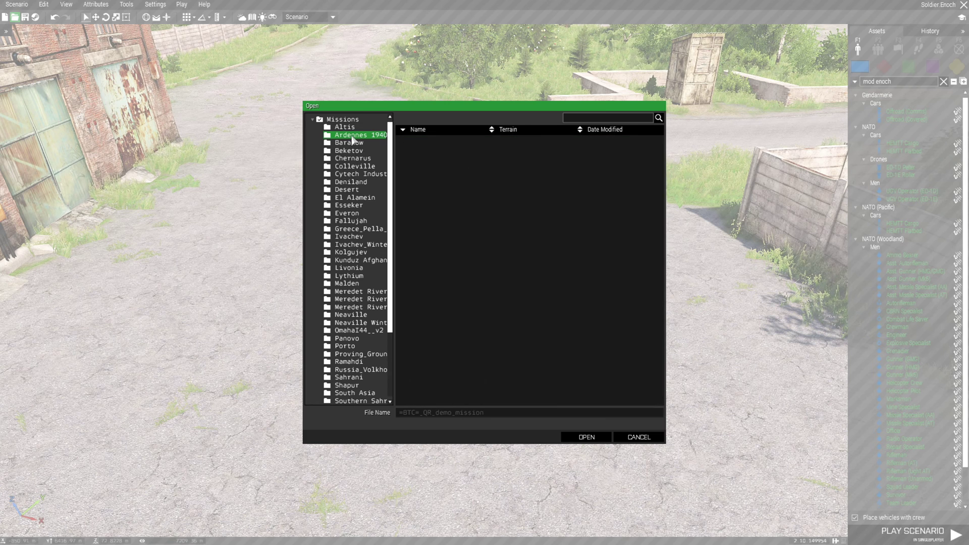
left_click(355, 143)
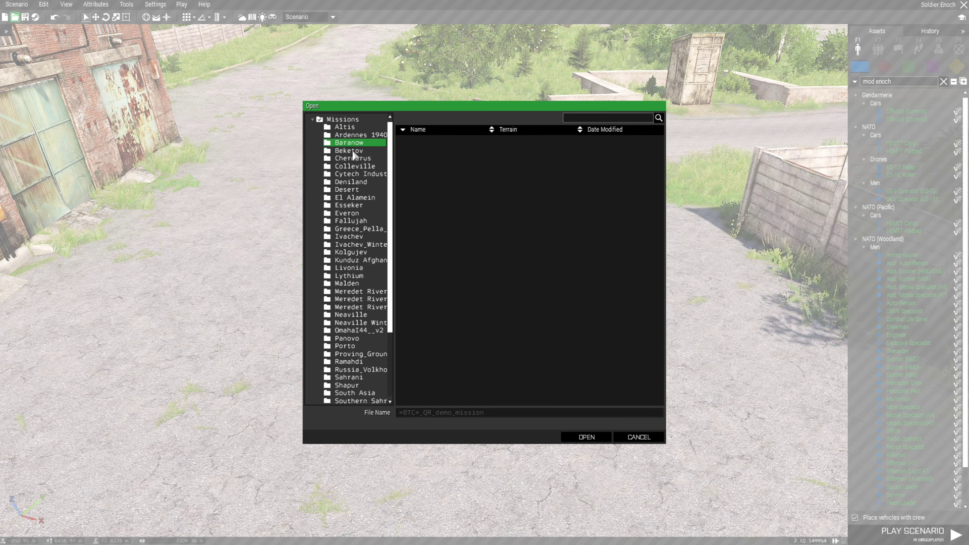
left_click(353, 152)
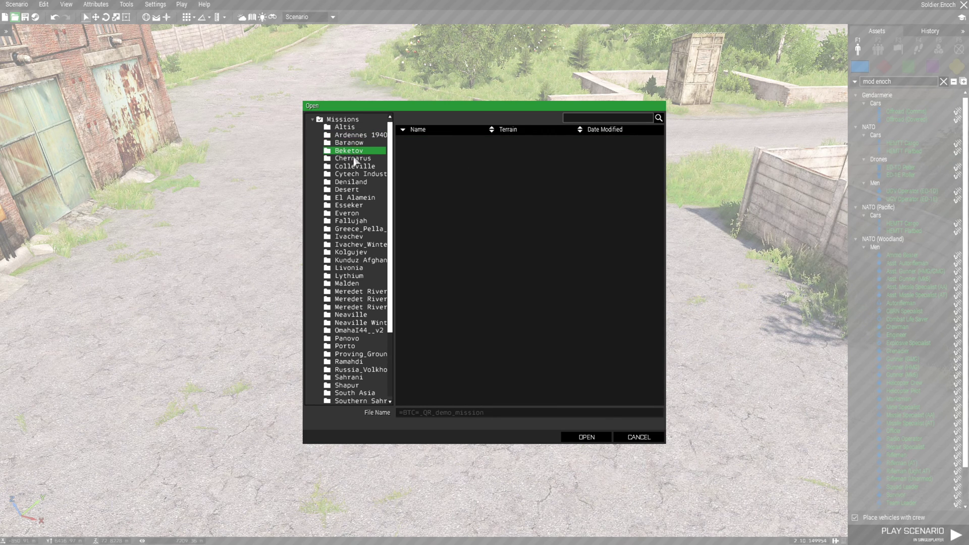
left_click(356, 160)
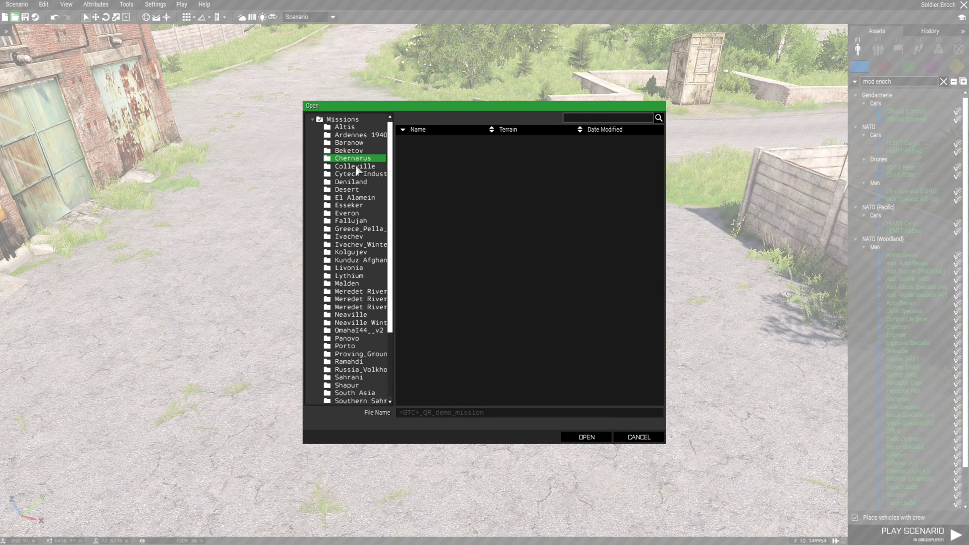
left_click(355, 166)
left_click(356, 173)
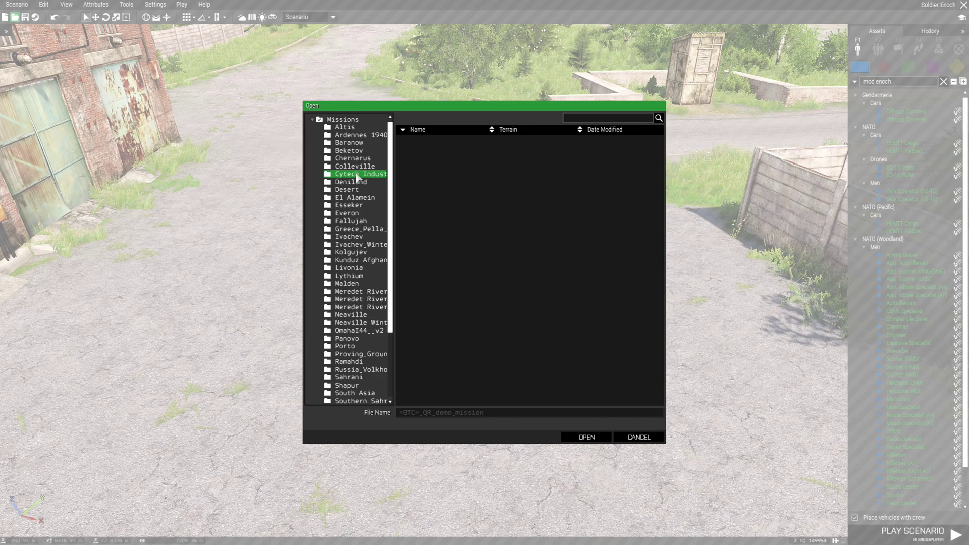
left_click(353, 182)
left_click(355, 189)
left_click(352, 212)
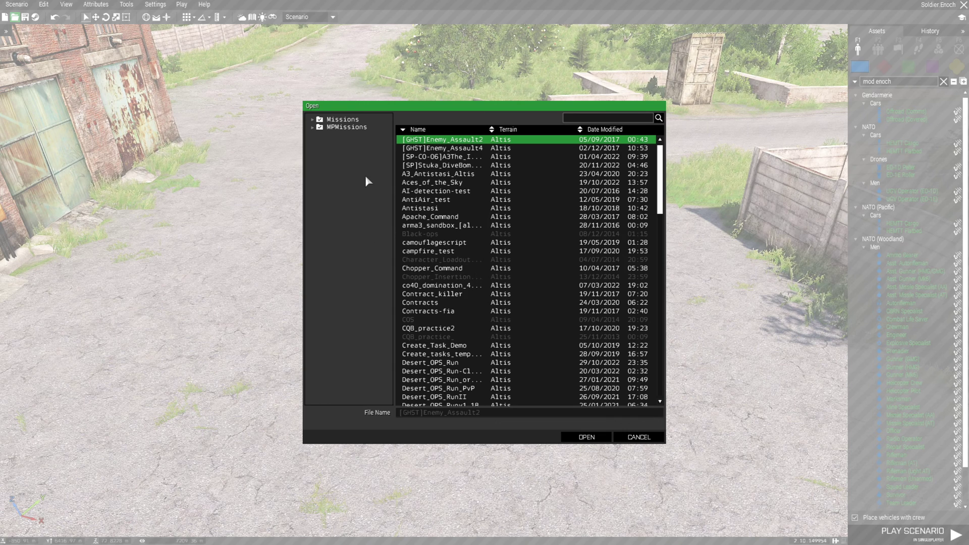
Create a new folder named Liviona_Two inside the Missions folder and select the existing Livonia folder
left_click(313, 120)
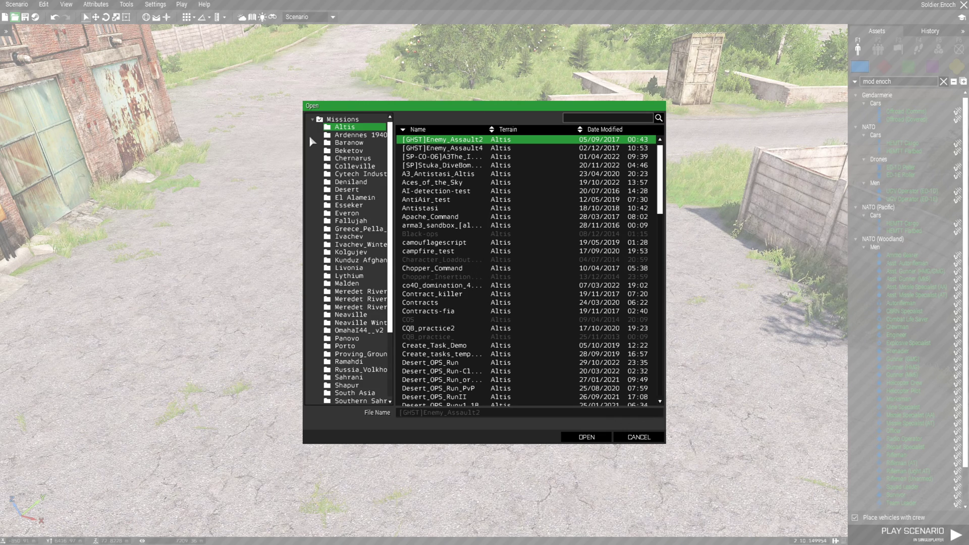
left_click(346, 121)
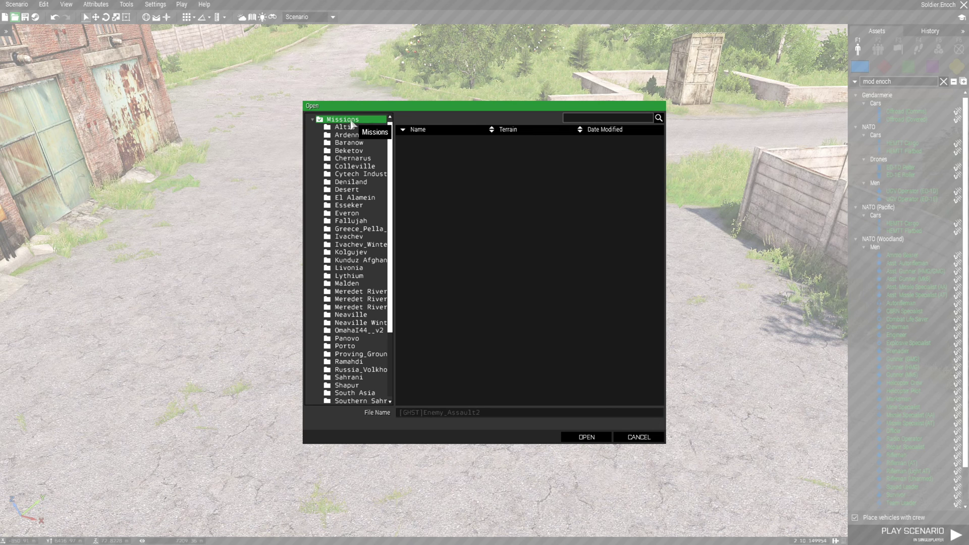
right_click(356, 122)
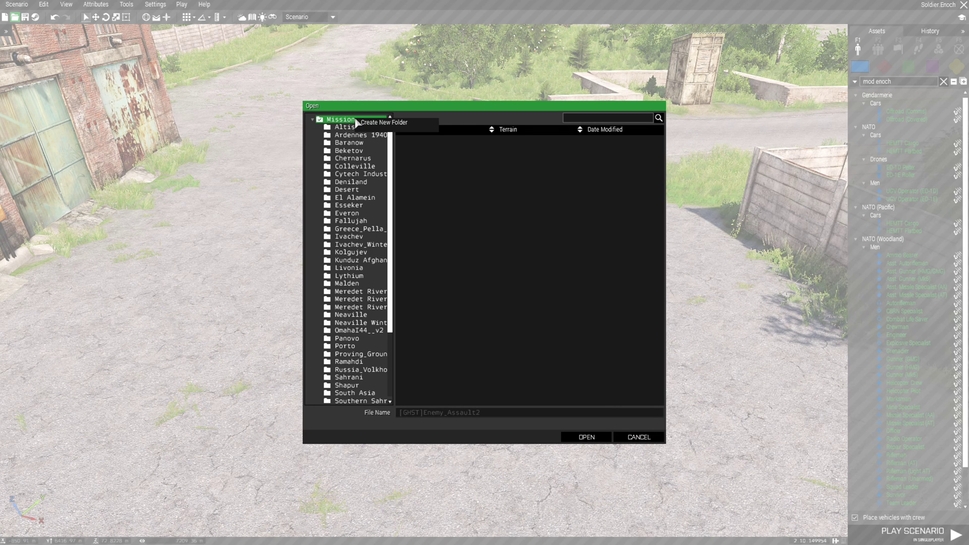
left_click(388, 124)
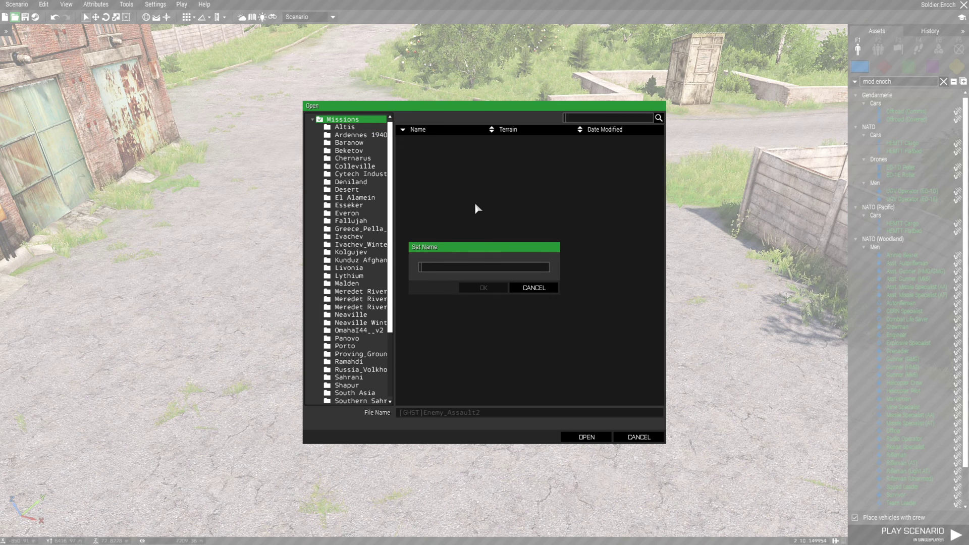
type("Liviona")
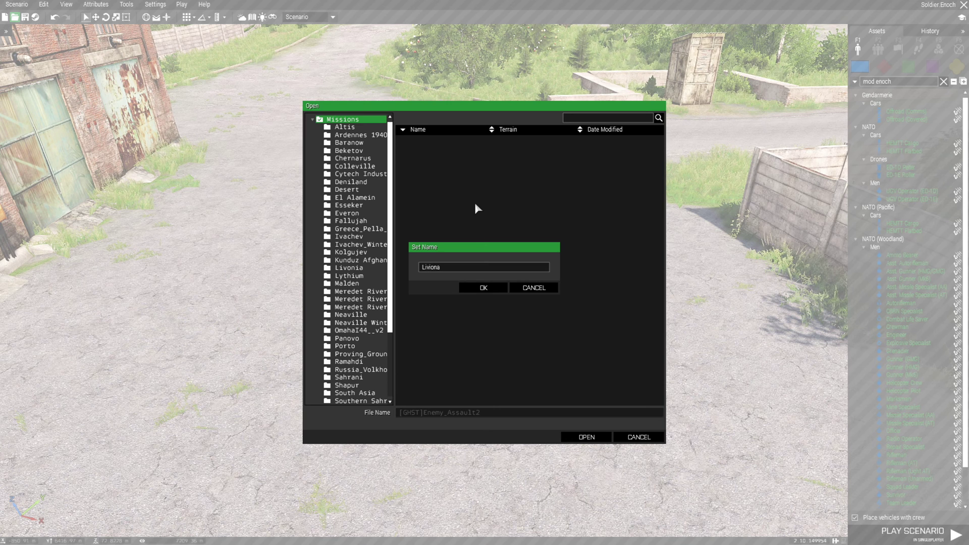
type("_Two")
left_click(487, 288)
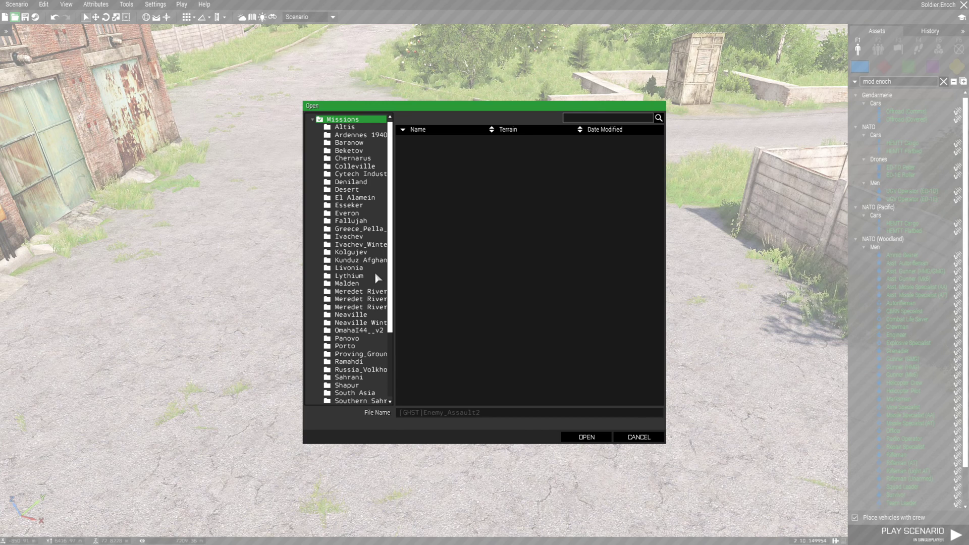
left_click(358, 268)
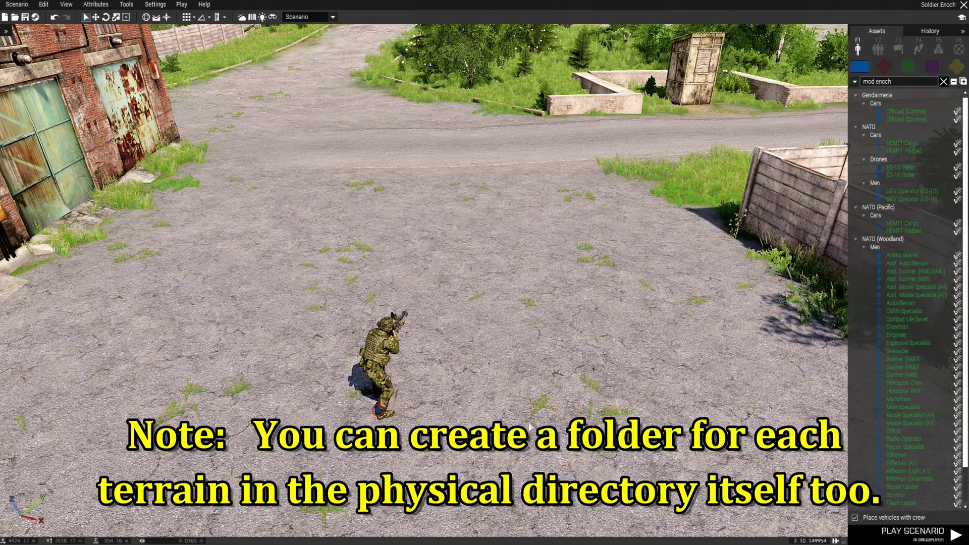
Save a copy of the current scenario as Soldier2 in the Liviona_Two folder
left_click(17, 4)
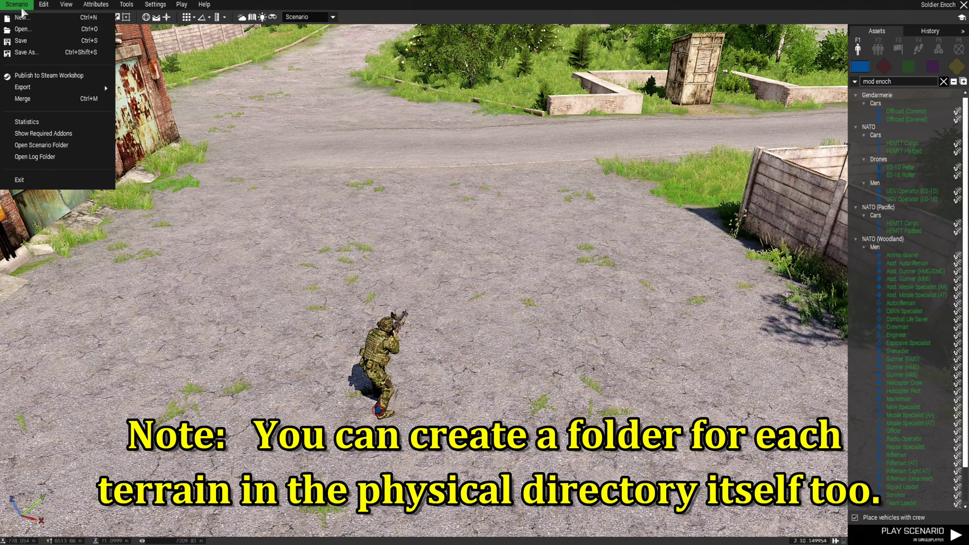
left_click(23, 52)
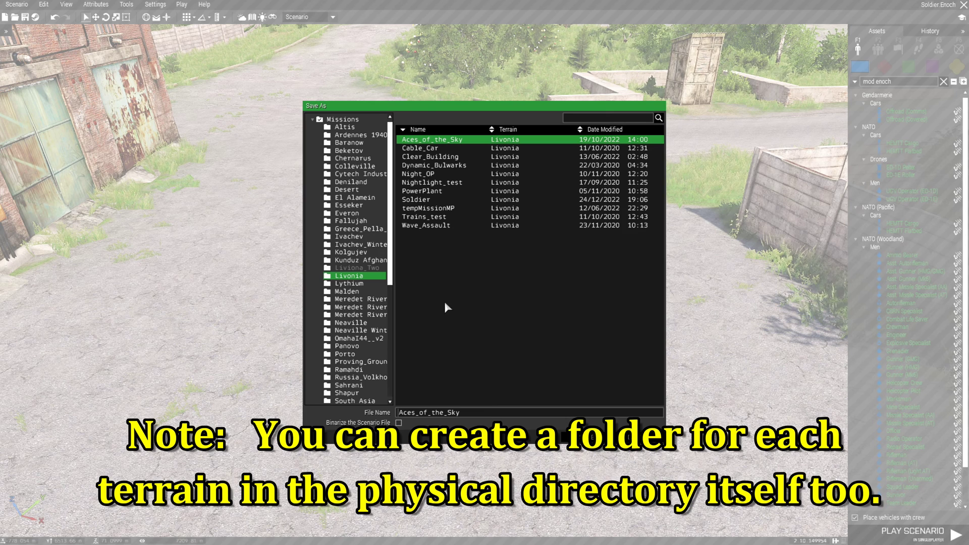
key("ctrl+a")
key("BackSpace")
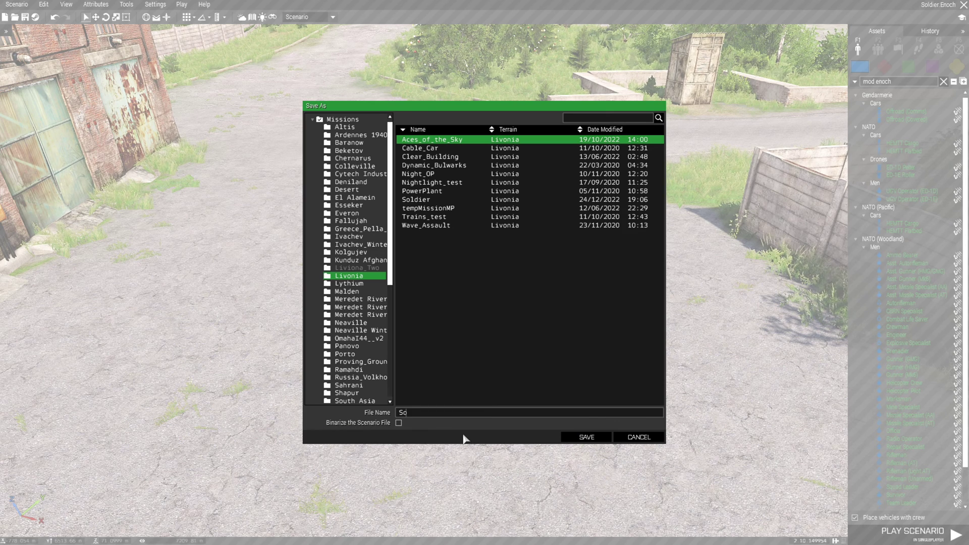
type("Soldier2")
left_click(355, 275)
left_click(351, 269)
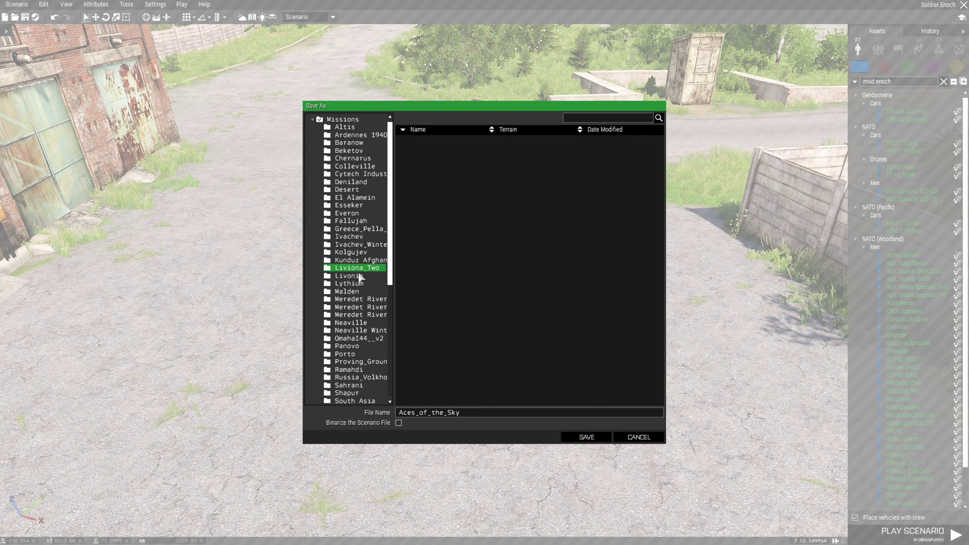
key("BackSpace")
type("Soldier2")
left_click(586, 437)
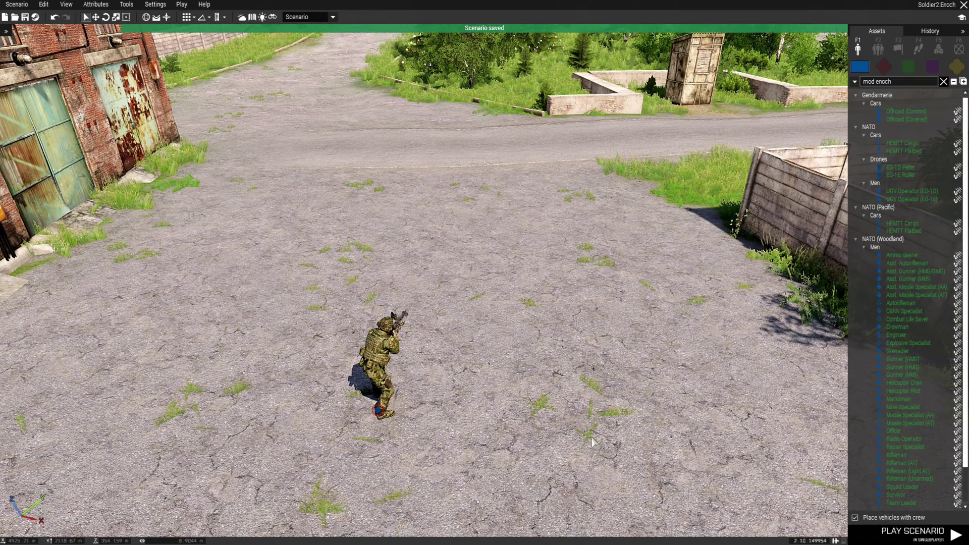
Bring up the Open dialog again and compare the contents of the Livonia and Liviona_Two folders
left_click(15, 18)
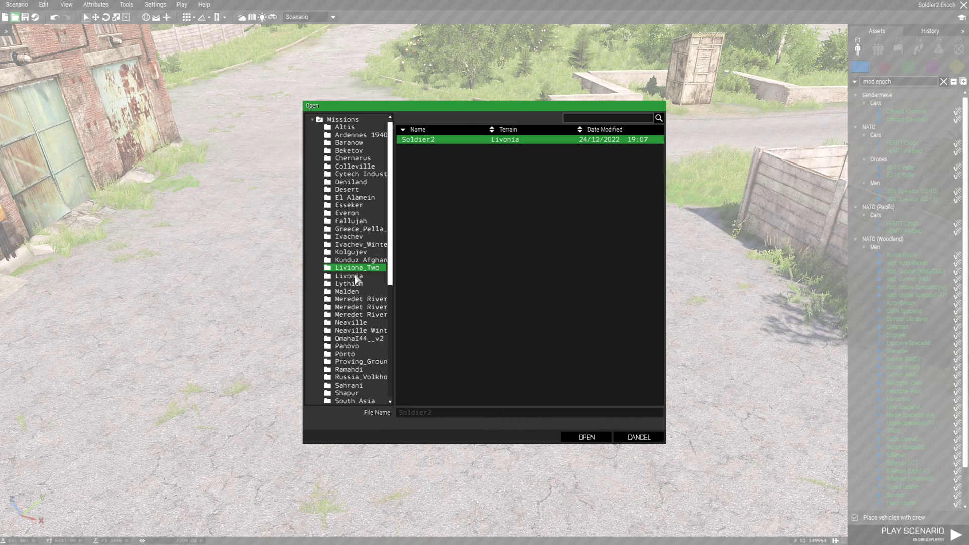
left_click(356, 277)
left_click(352, 269)
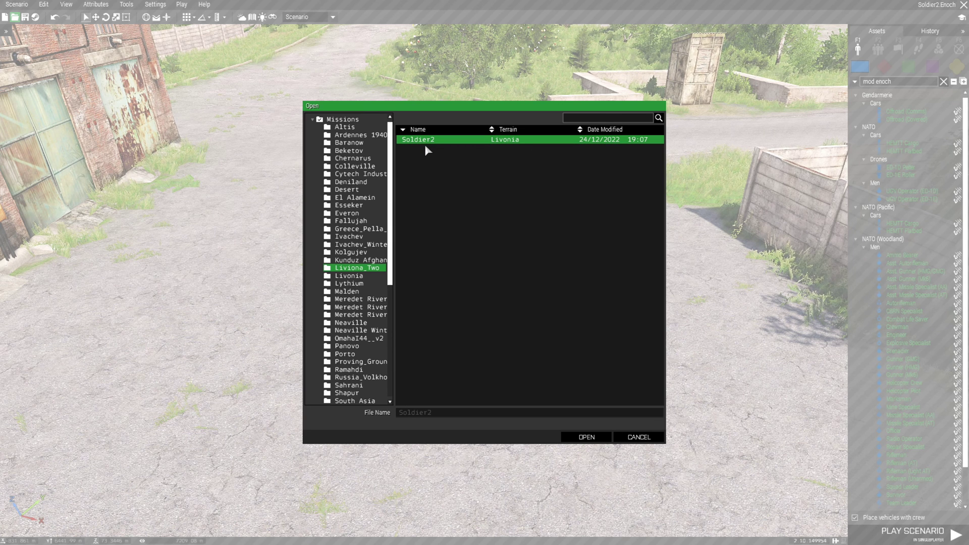
View the management options of the Liviona_Two folder, opening and cancelling its rename dialog, and show the options again
right_click(362, 271)
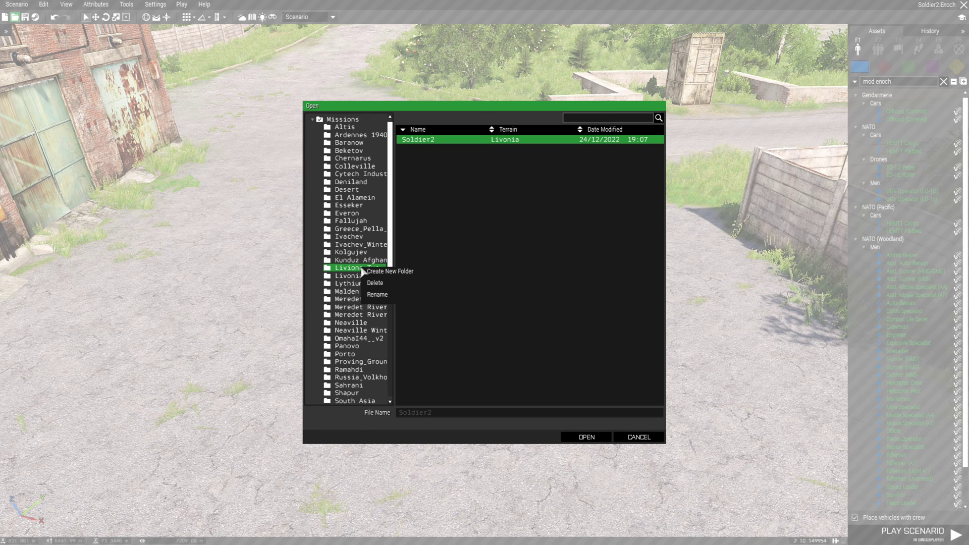
left_click(398, 294)
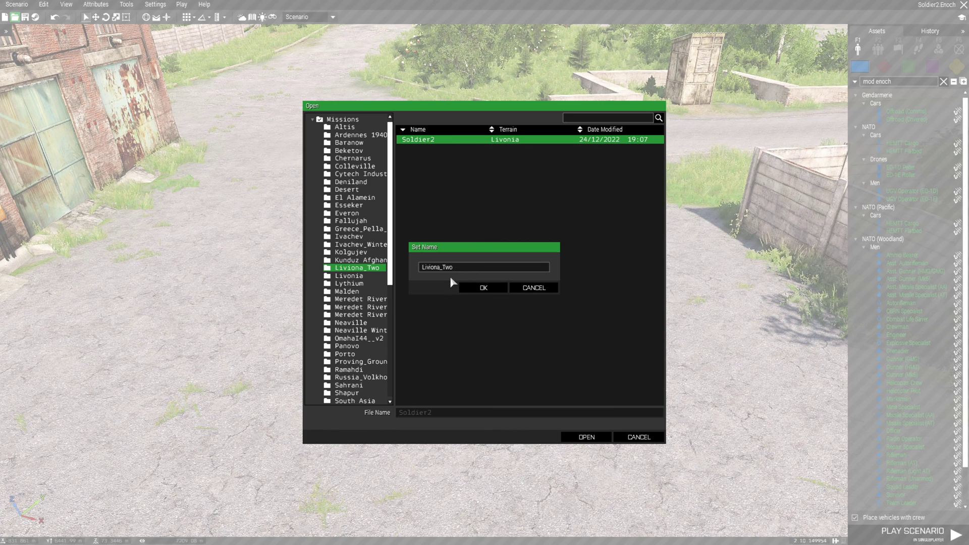
left_click(535, 288)
right_click(379, 272)
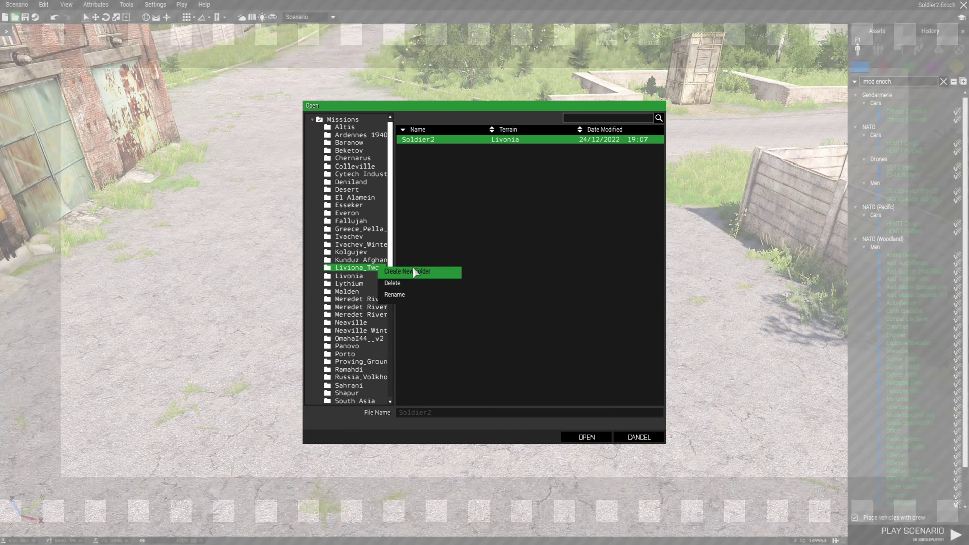